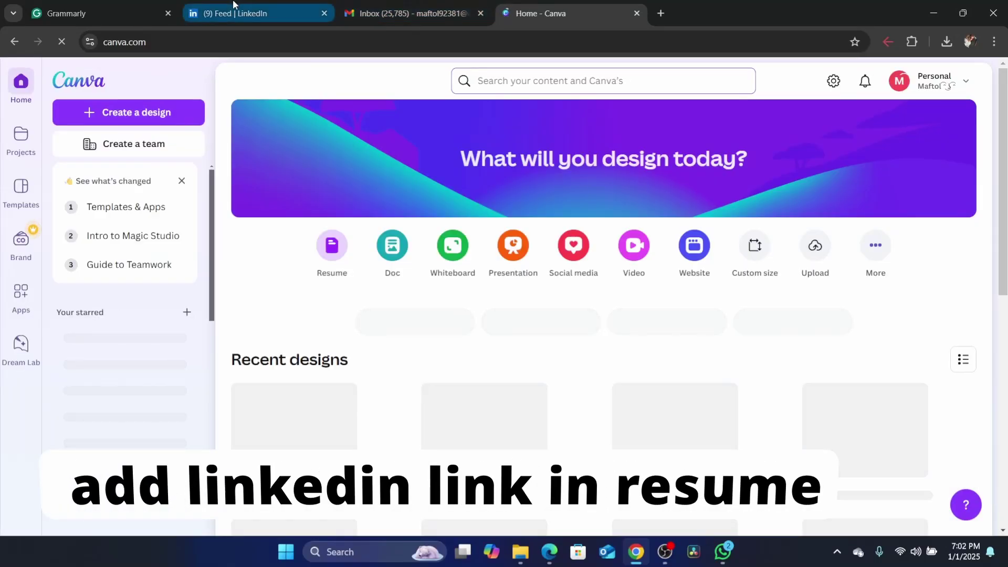
# Step: Return to the LinkedIn feed tab and reload the feed page
pyautogui.click(234, 4)
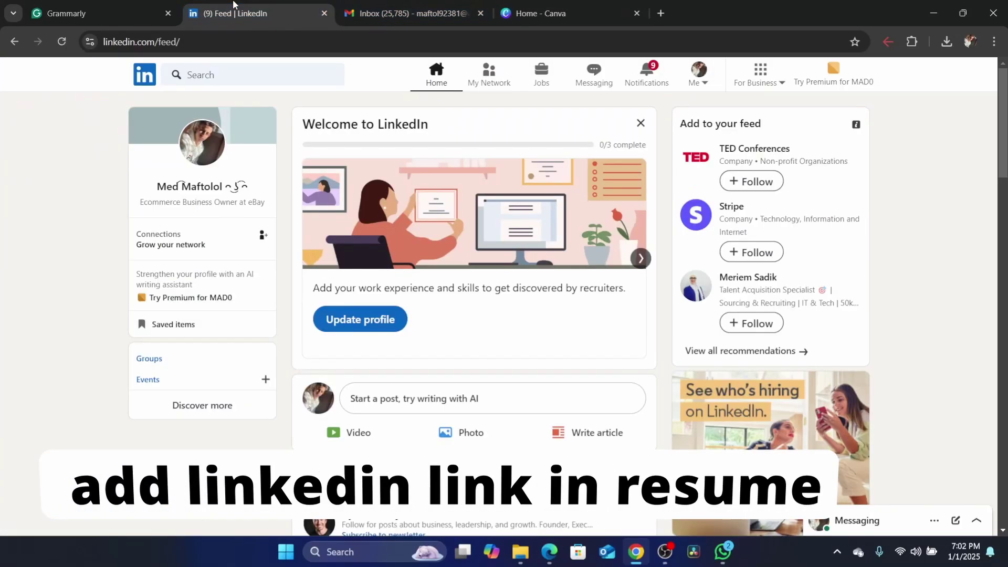
pyautogui.click(377, 4)
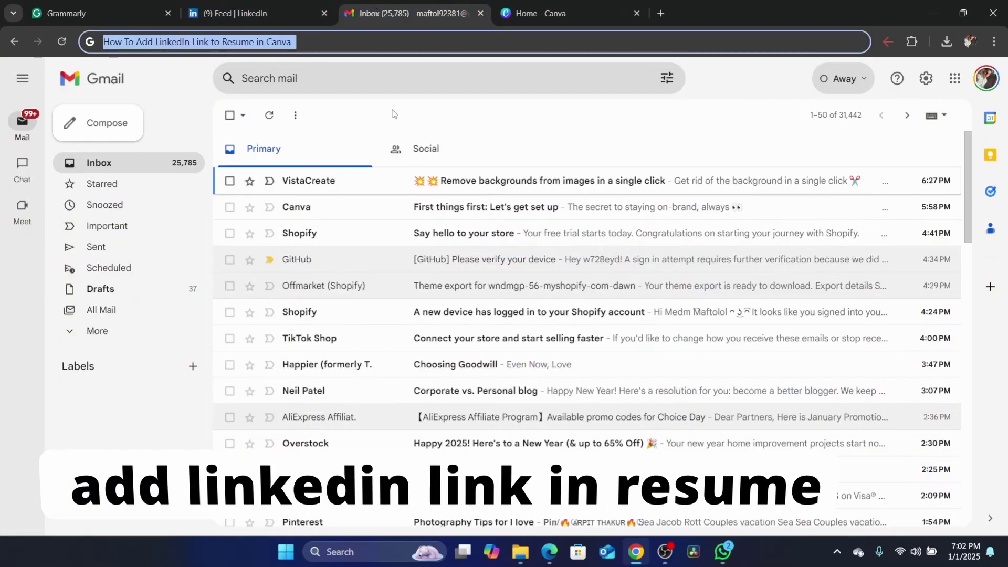
pyautogui.click(253, 5)
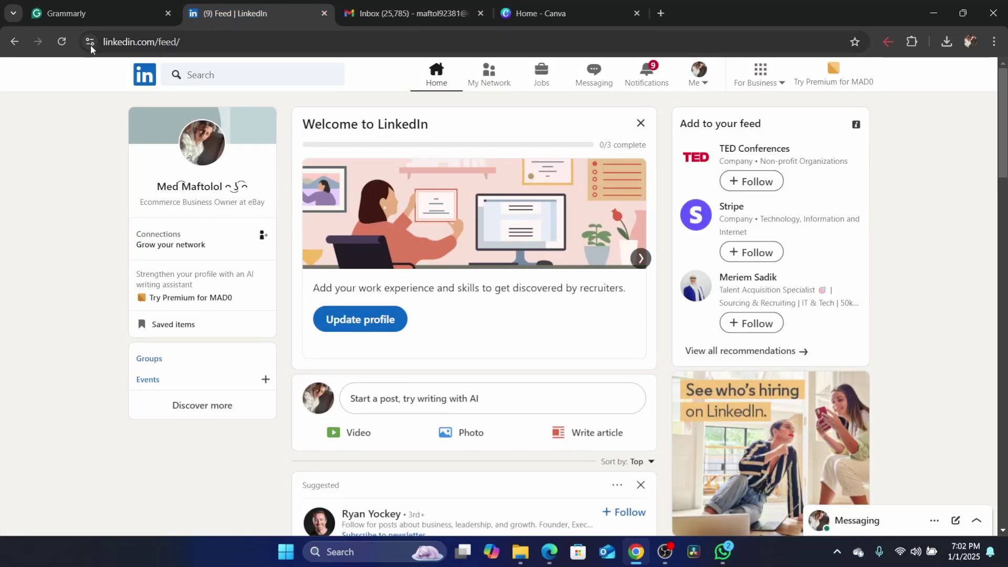
pyautogui.click(61, 42)
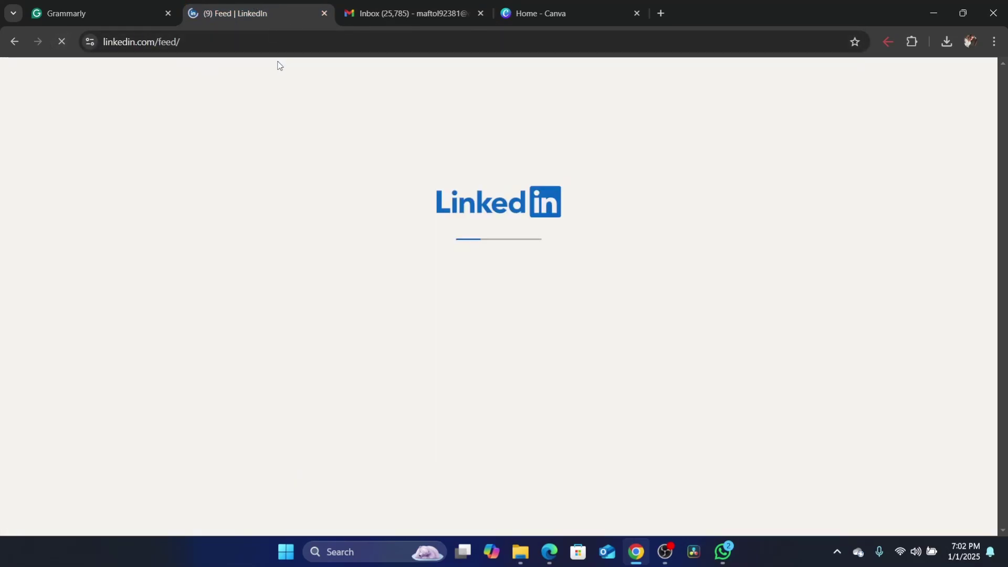
pyautogui.click(241, 42)
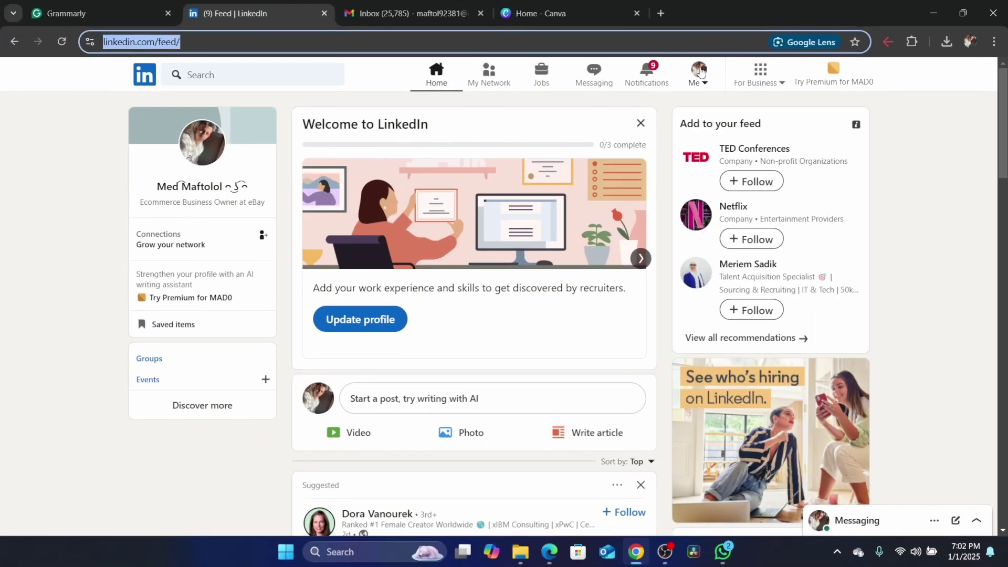
# Step: Open your own LinkedIn profile page and copy its web address
pyautogui.click(701, 72)
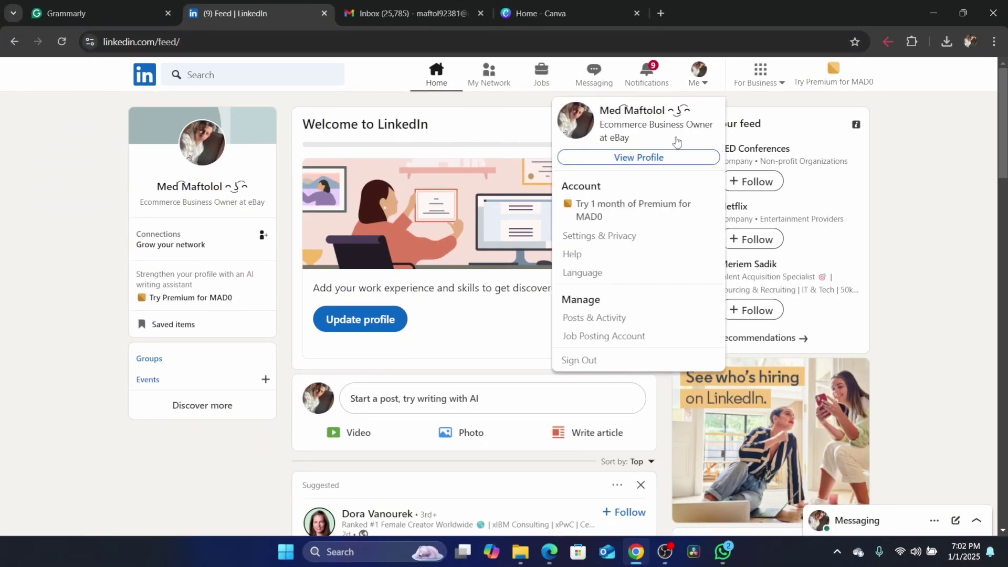
pyautogui.click(635, 157)
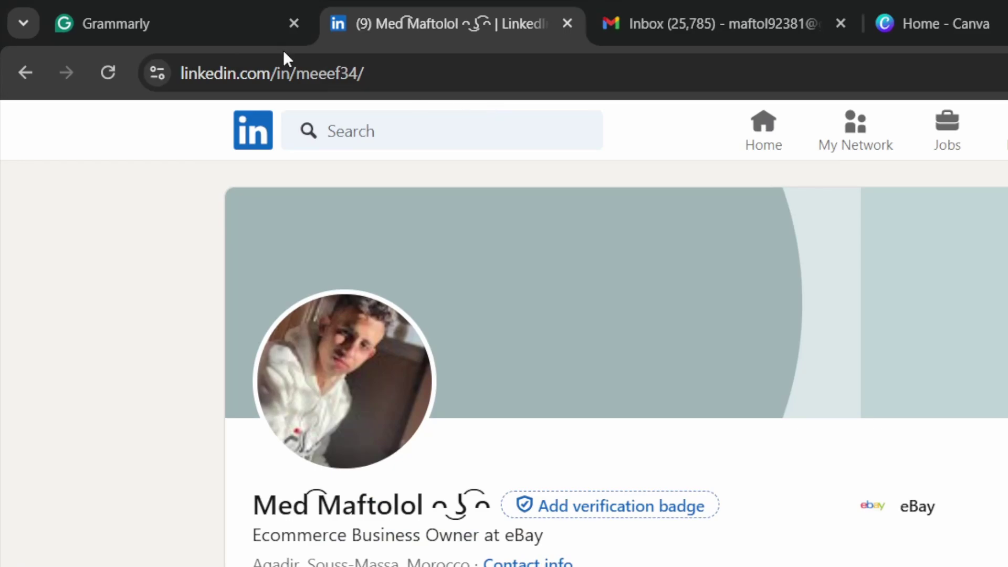
pyautogui.click(172, 46)
pyautogui.rightClick(173, 47)
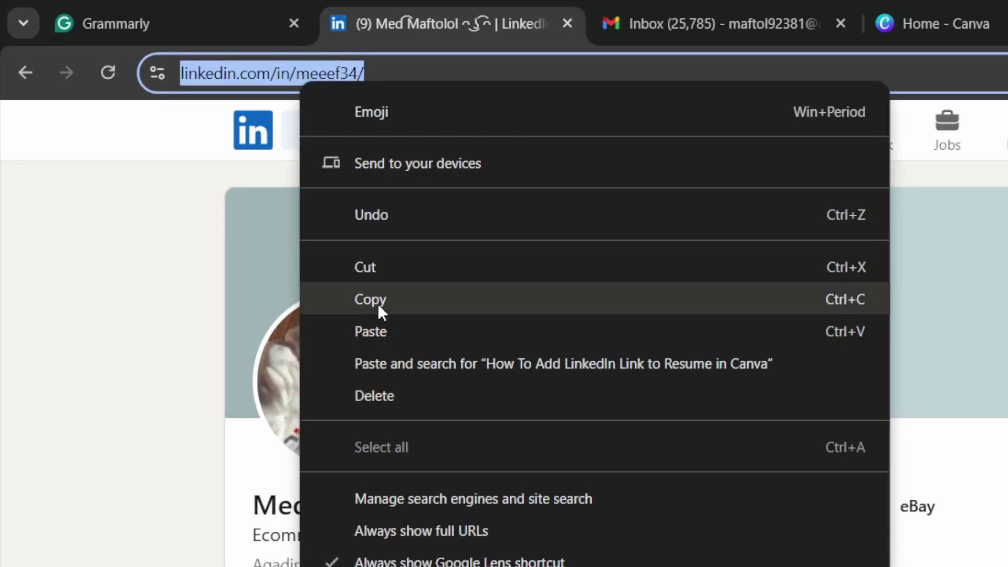
pyautogui.click(376, 303)
pyautogui.rightClick(258, 76)
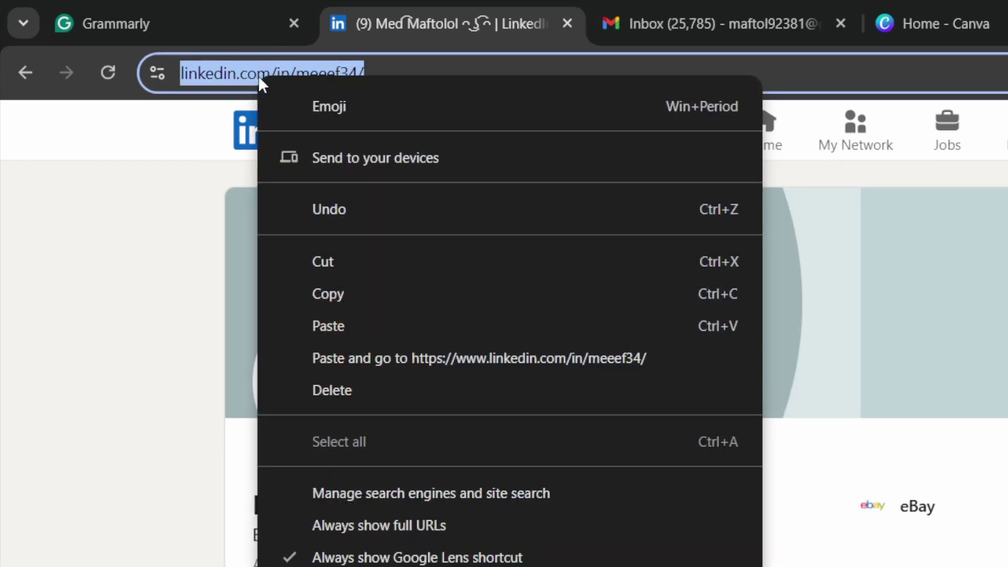
pyautogui.click(321, 298)
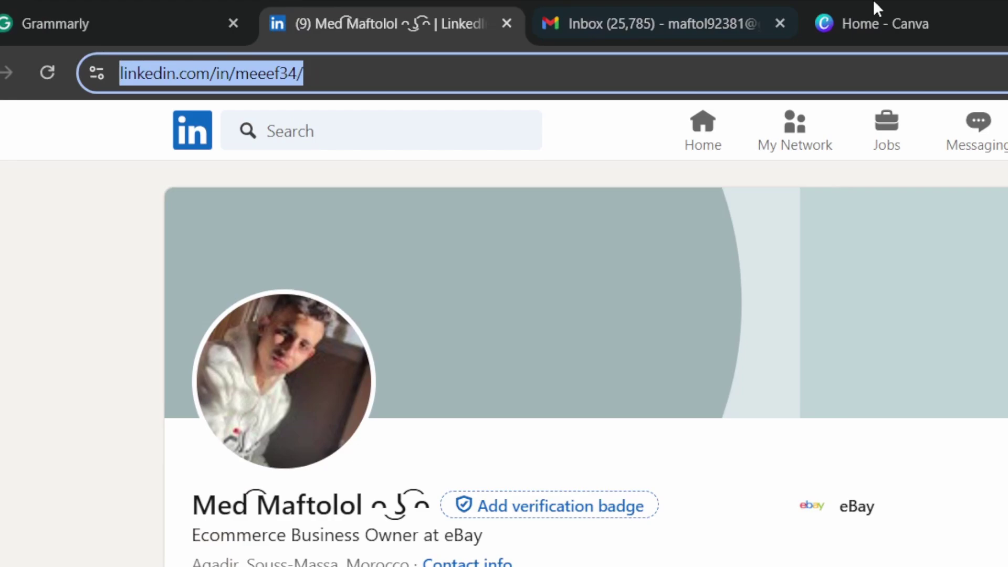
# Step: Open the Black Green Modern UI Fashion Designer Resume from Canva's recent designs
pyautogui.click(874, 8)
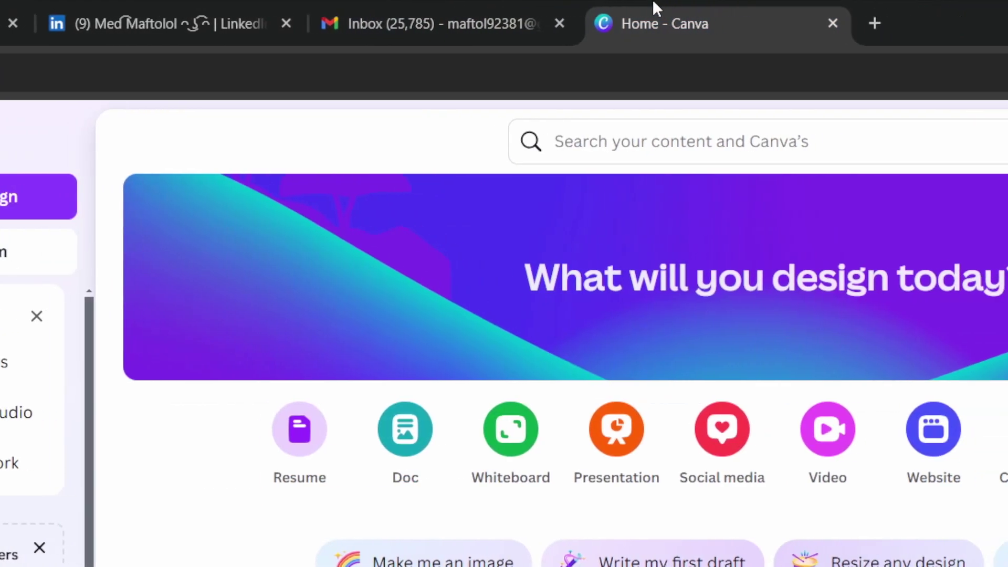
pyautogui.hotkey('ctrl', 'l')
pyautogui.write('Drive.google.com/drive/my-drive')
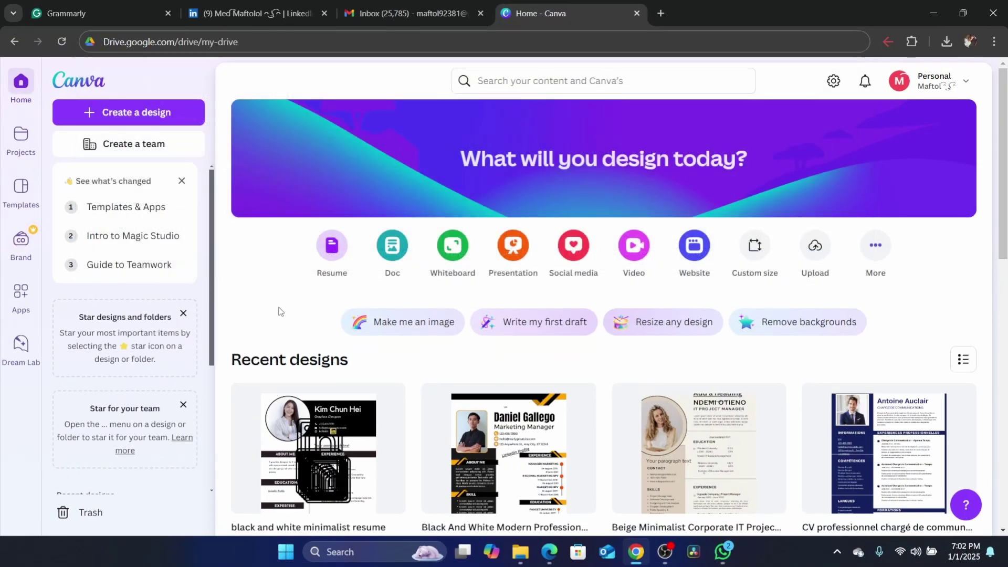
pyautogui.click(284, 304)
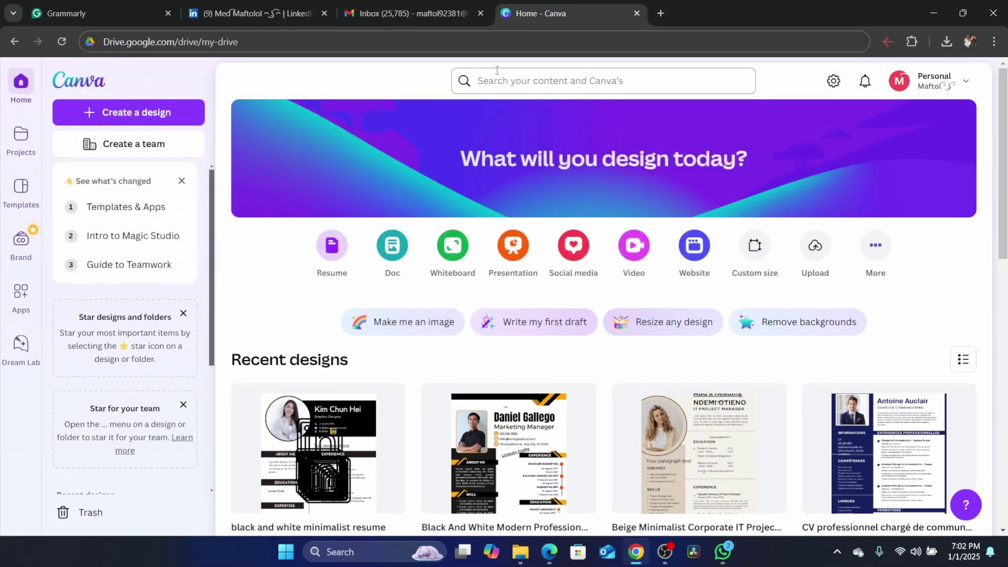
pyautogui.click(514, 80)
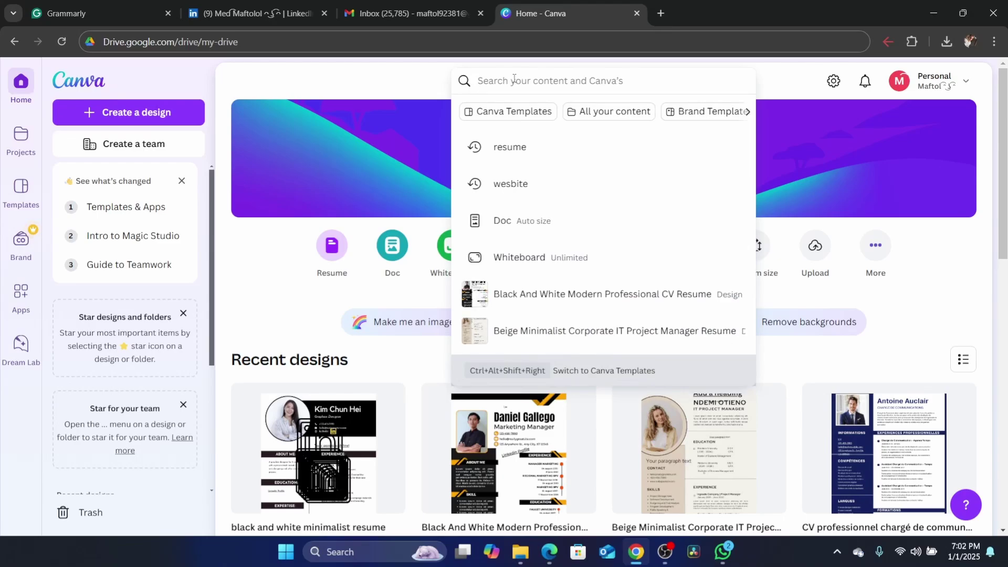
pyautogui.click(252, 257)
pyautogui.scroll(-5, 962, 164)
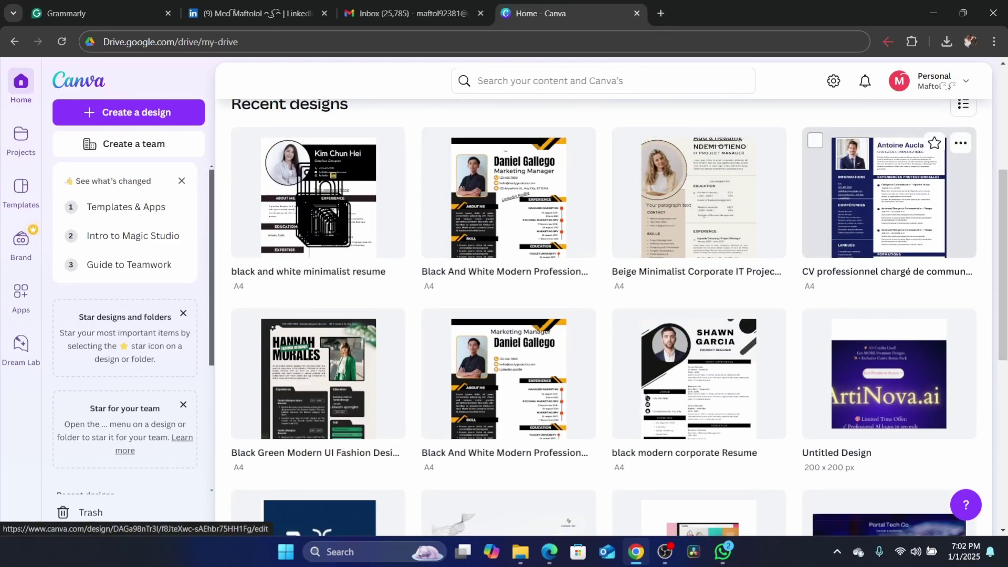
pyautogui.scroll(-4, 775, 239)
pyautogui.click(327, 268)
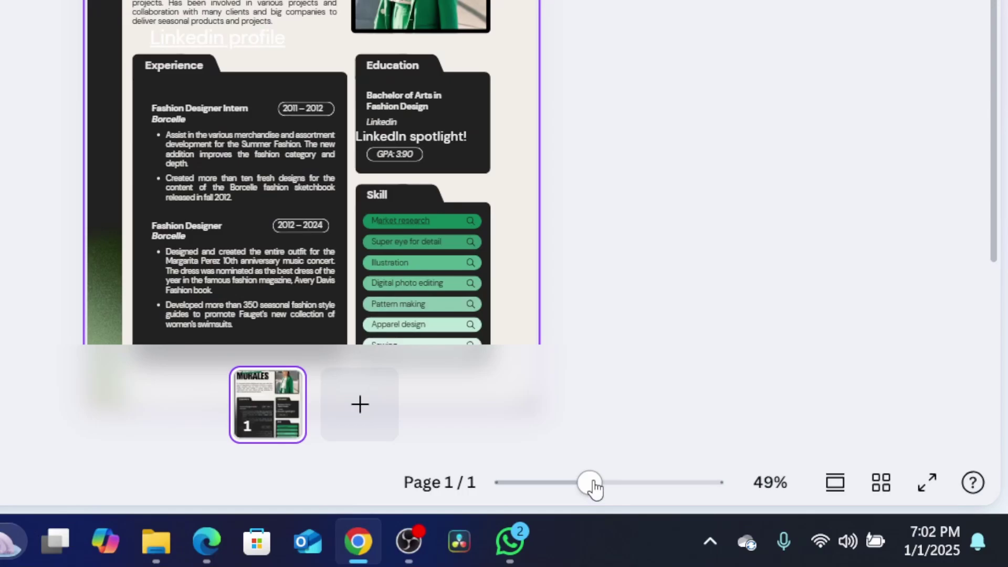
# Step: Zoom the resume to 166% and show the Text options panel
pyautogui.moveTo(594, 488); pyautogui.dragTo(657, 488)
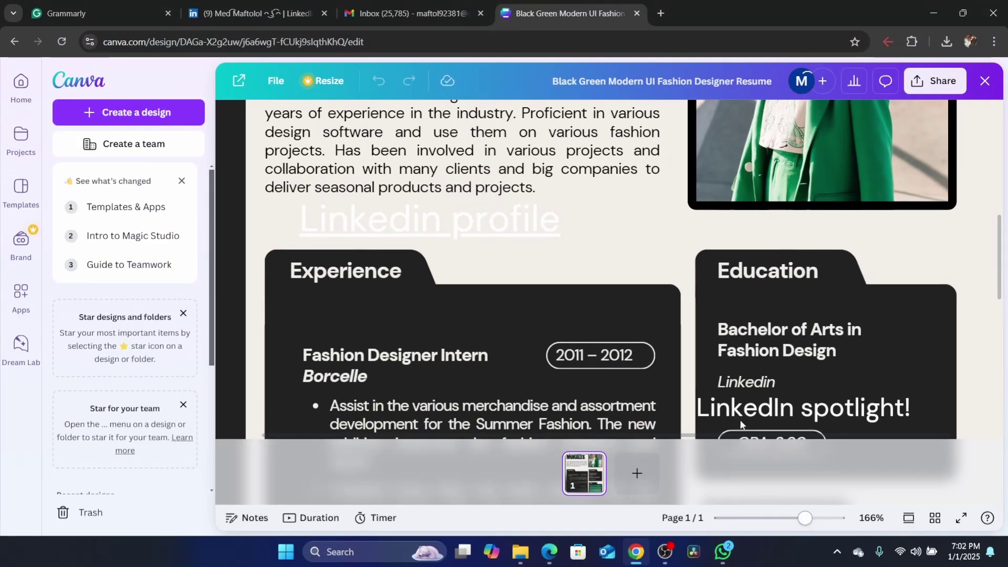
pyautogui.click(519, 37)
pyautogui.write('d')
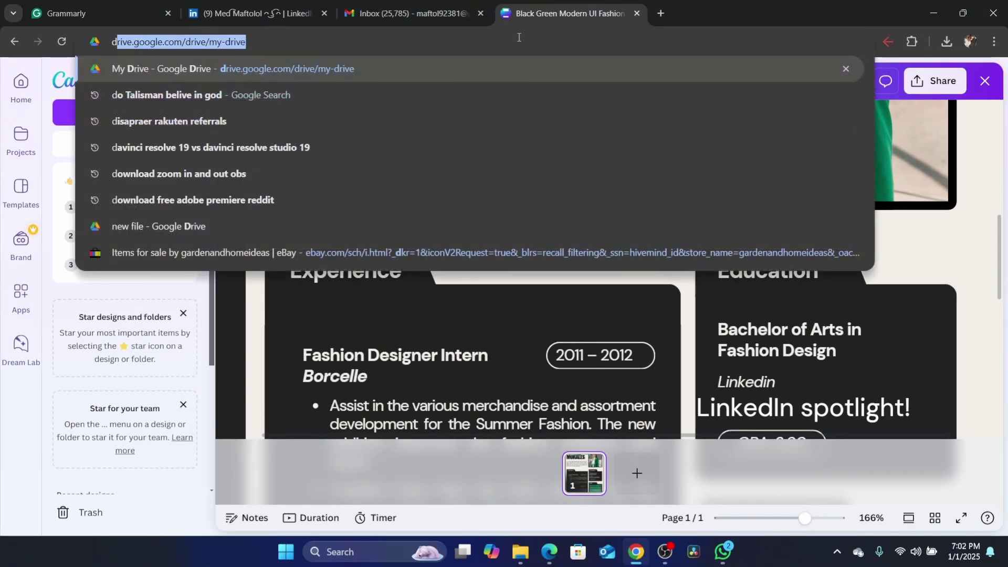
pyautogui.click(595, 288)
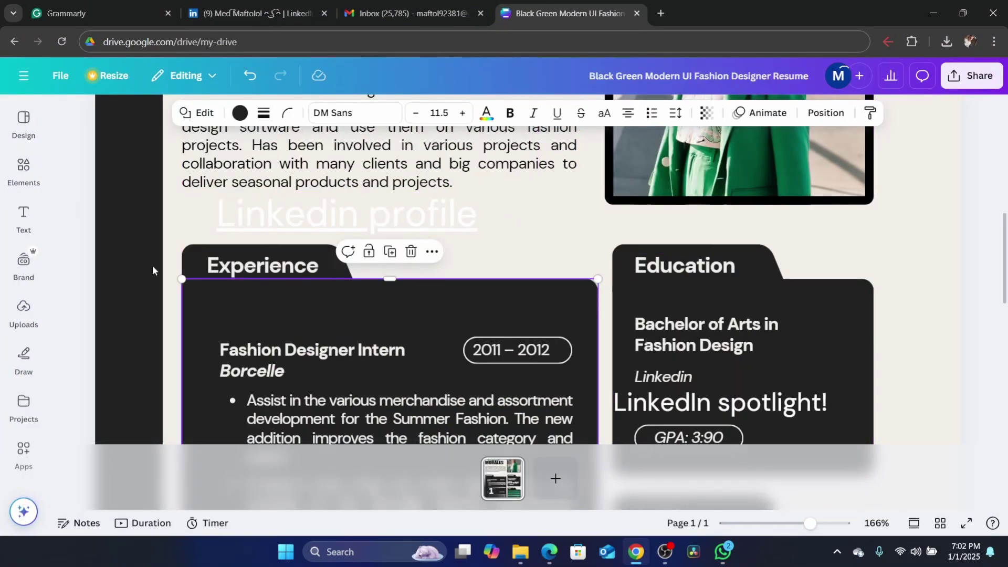
pyautogui.click(24, 214)
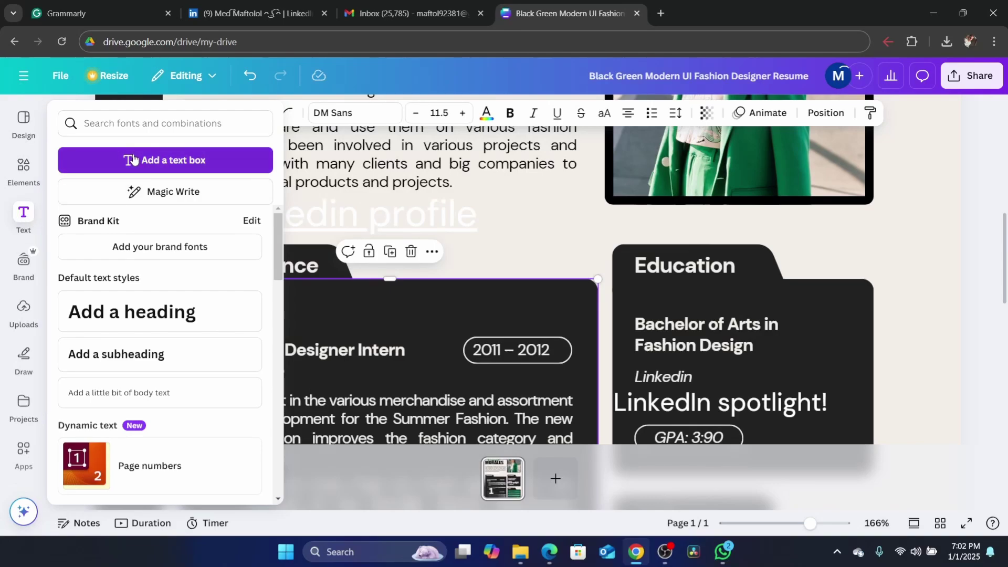
# Step: Add a paragraph text box and position it beside the Experience heading
pyautogui.click(166, 161)
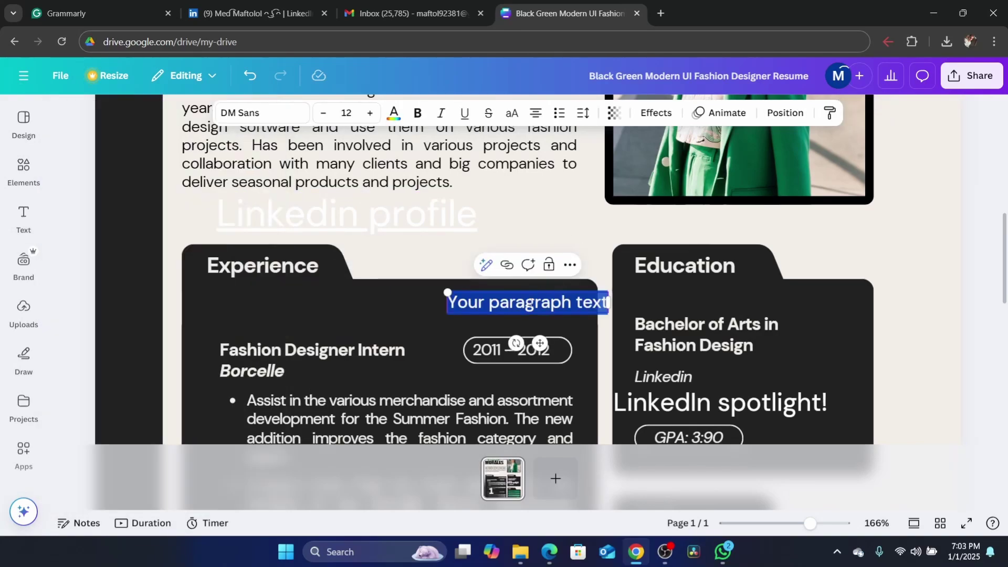
pyautogui.moveTo(539, 345); pyautogui.dragTo(694, 271)
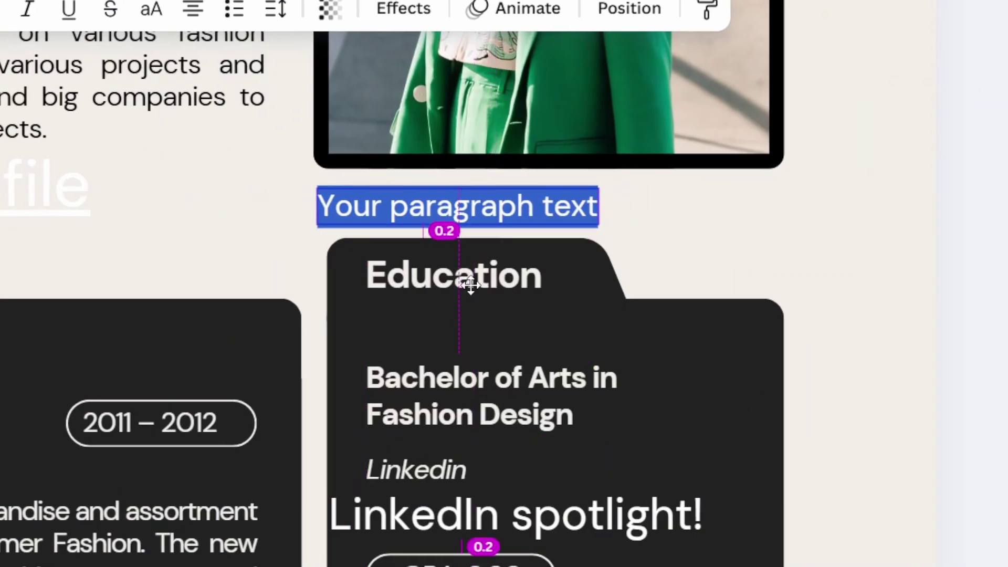
pyautogui.moveTo(471, 285); pyautogui.dragTo(150, 341)
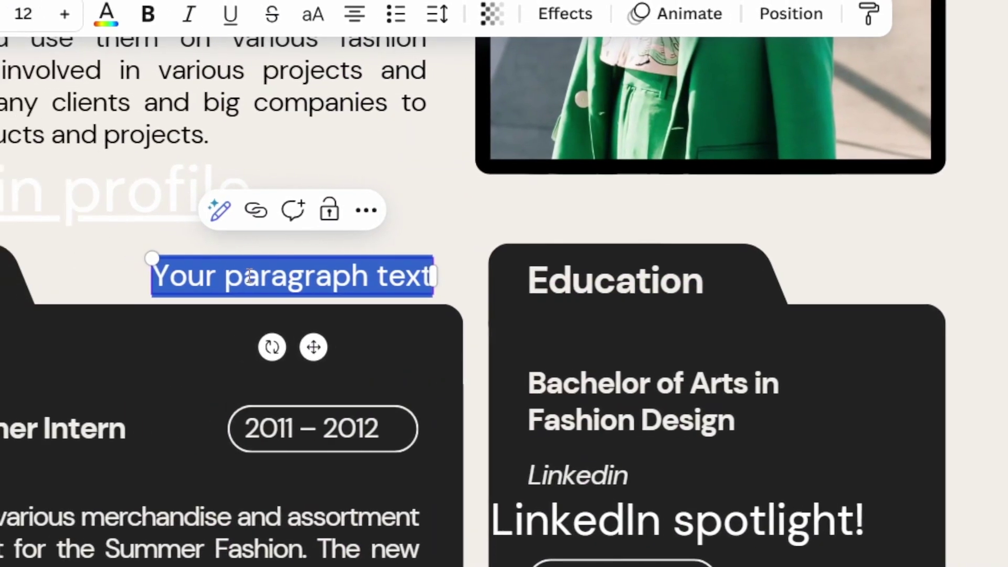
pyautogui.moveTo(63, 270); pyautogui.dragTo(88, 270)
# Step: Replace the placeholder text with 'LINKEDIN PROFILE LINK'
pyautogui.doubleClick(465, 284)
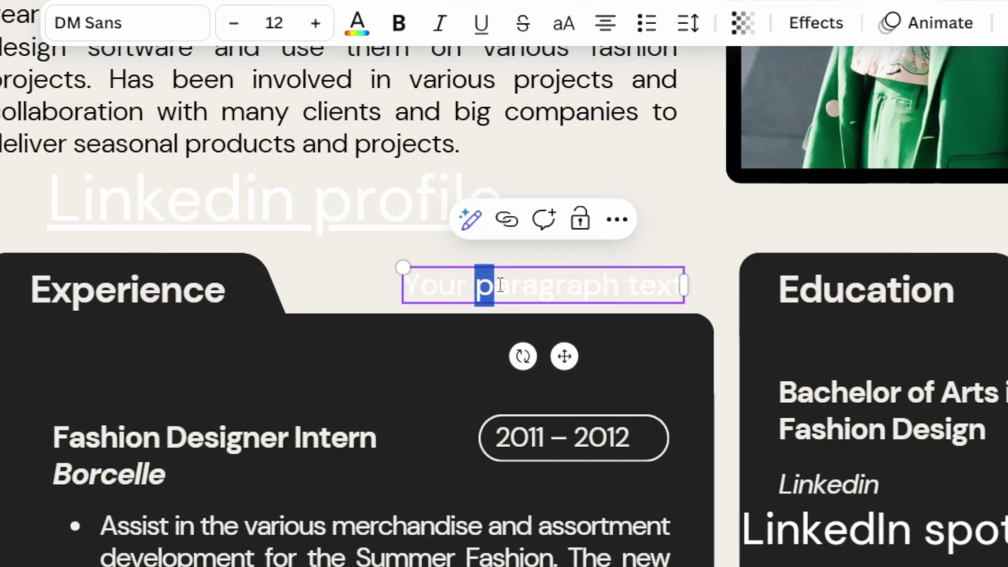
pyautogui.doubleClick(464, 285)
pyautogui.tripleClick(504, 283)
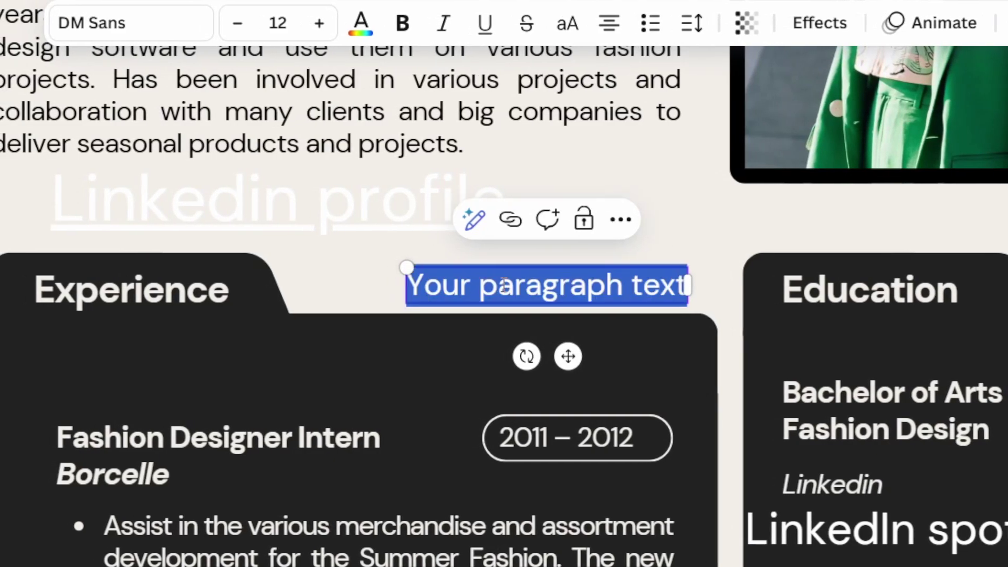
pyautogui.write('LINK')
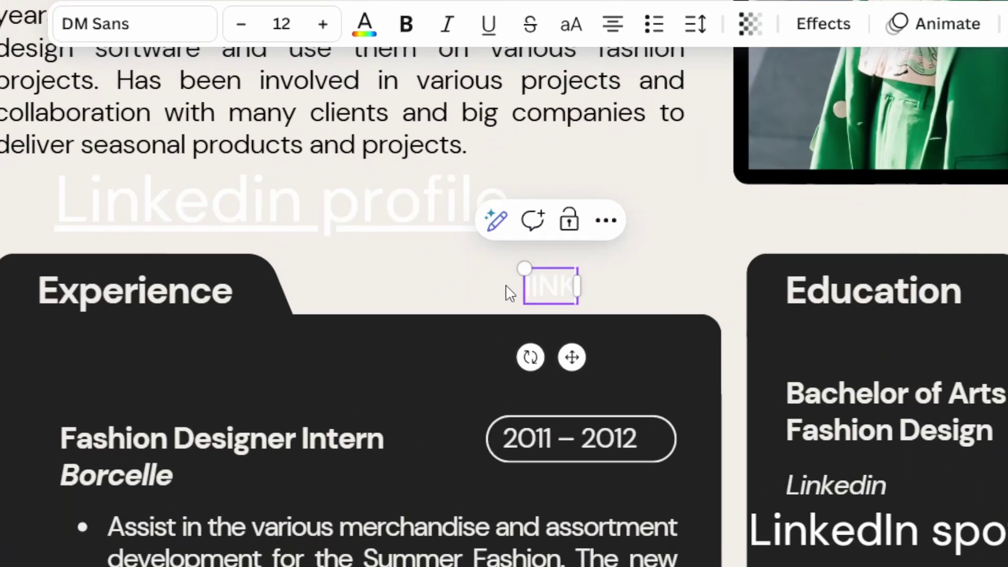
pyautogui.press('BackSpace')
pyautogui.press('BackSpace')
pyautogui.press('BackSpace')
pyautogui.press('BackSpace')
pyautogui.write('L')
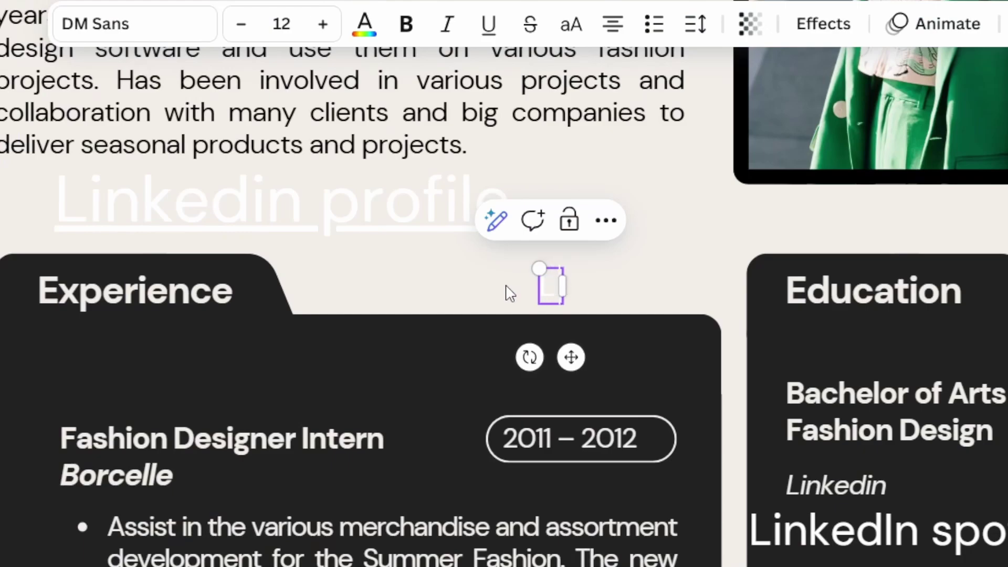
pyautogui.write('INKE')
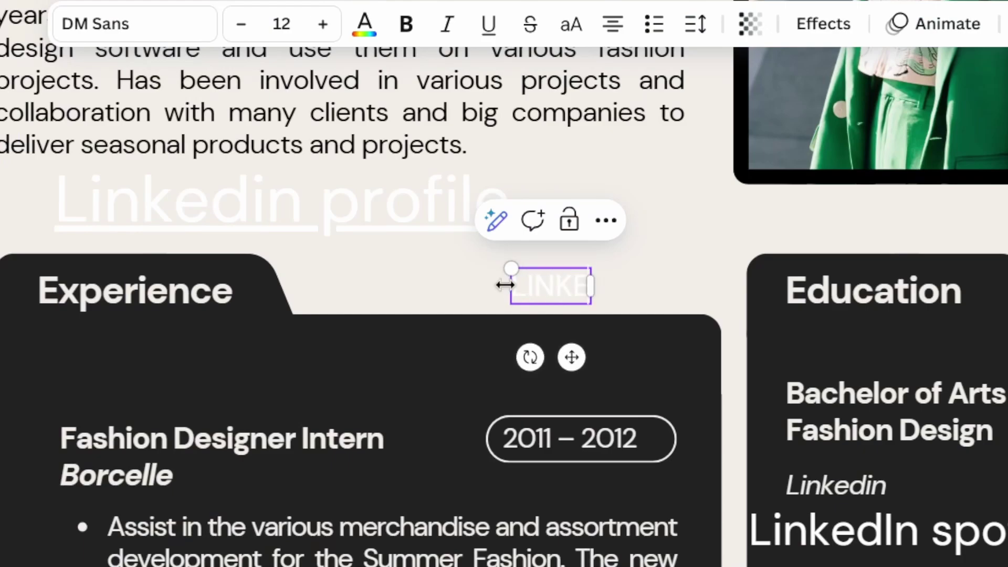
pyautogui.write('DIN P')
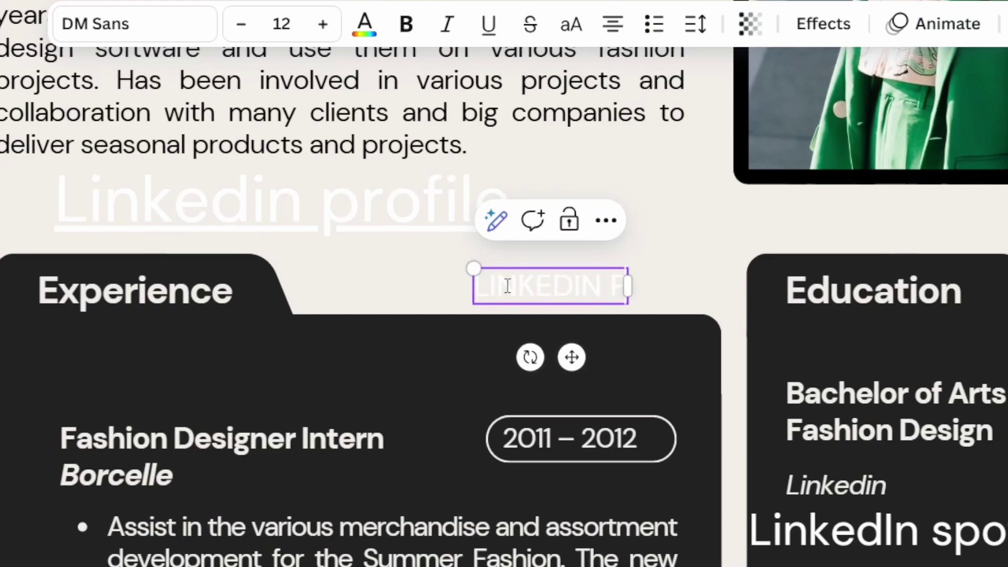
pyautogui.write('ROFILE LINK')
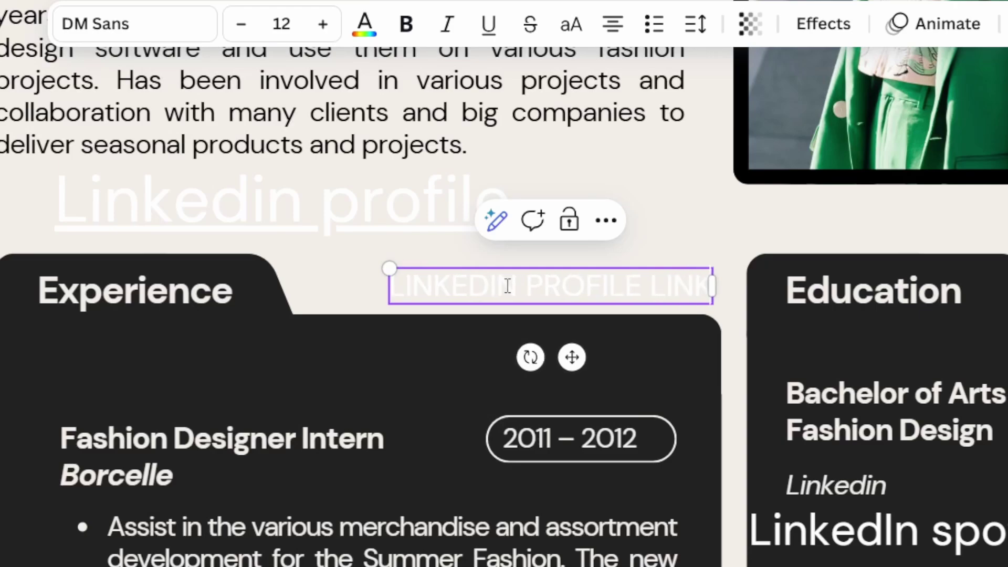
# Step: Move the LINKEDIN PROFILE LINK text into the Experience panel, above Fashion Designer Intern
pyautogui.tripleClick(522, 289)
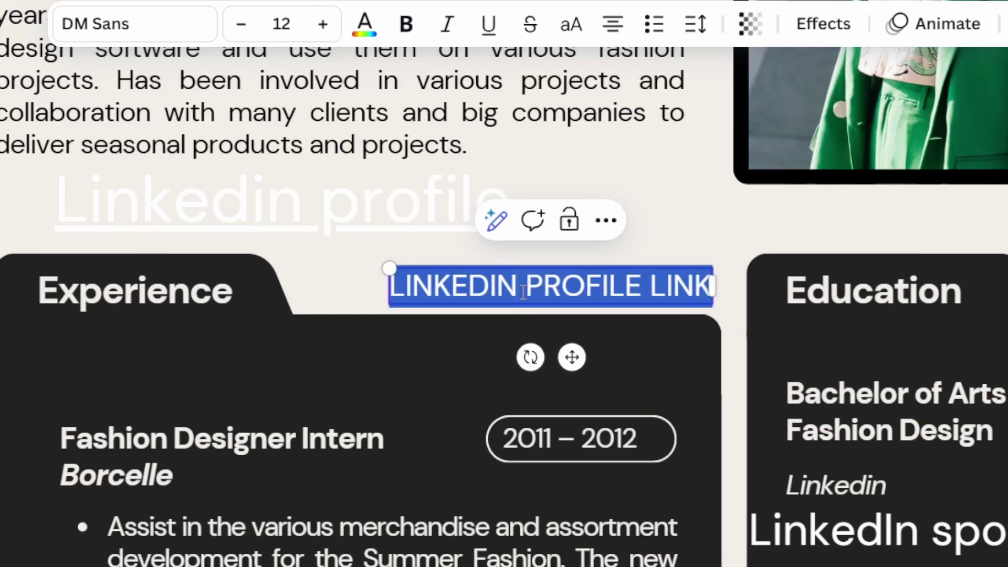
pyautogui.click(628, 223)
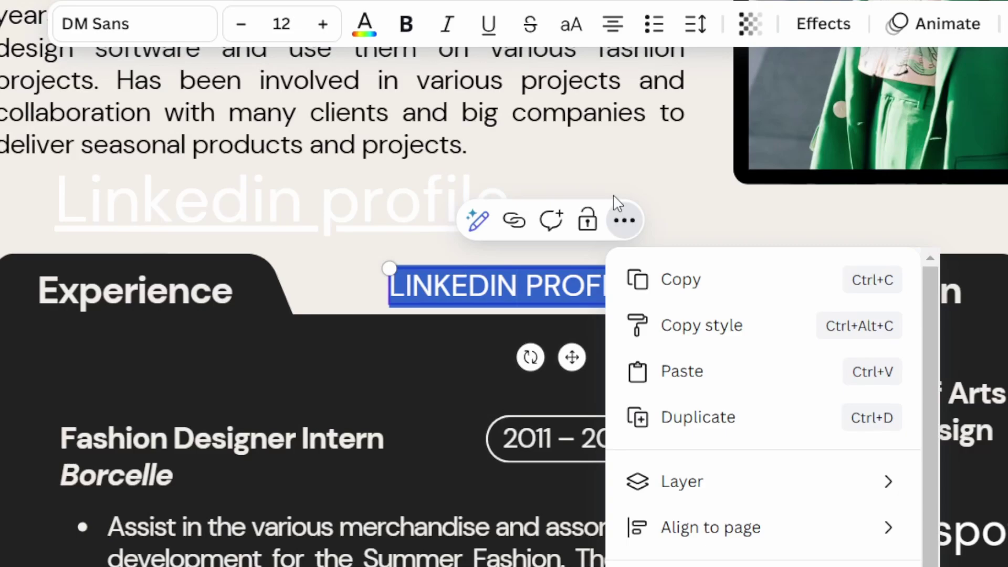
pyautogui.click(515, 272)
pyautogui.click(512, 283)
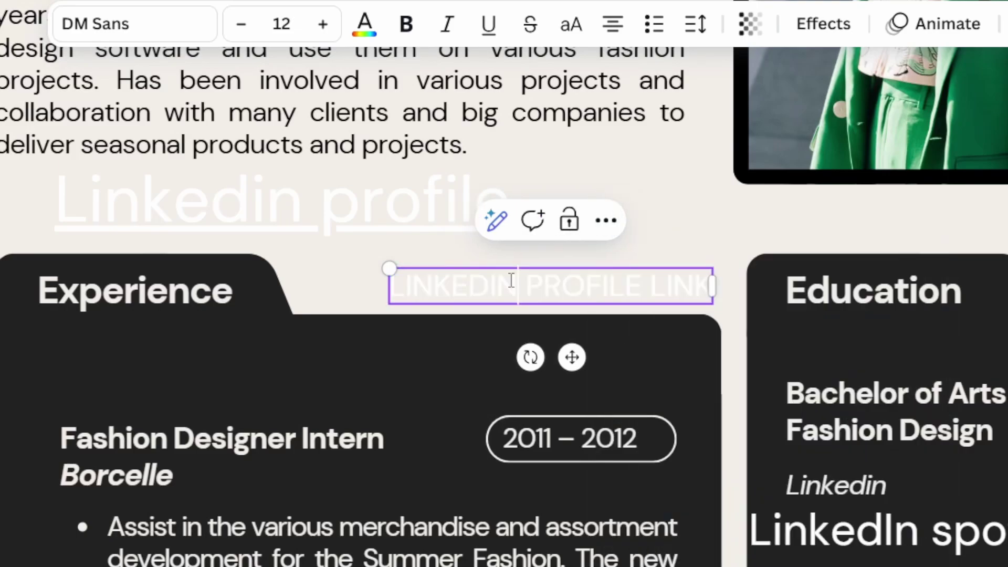
pyautogui.click(519, 315)
pyautogui.click(481, 305)
pyautogui.moveTo(481, 305); pyautogui.dragTo(189, 370)
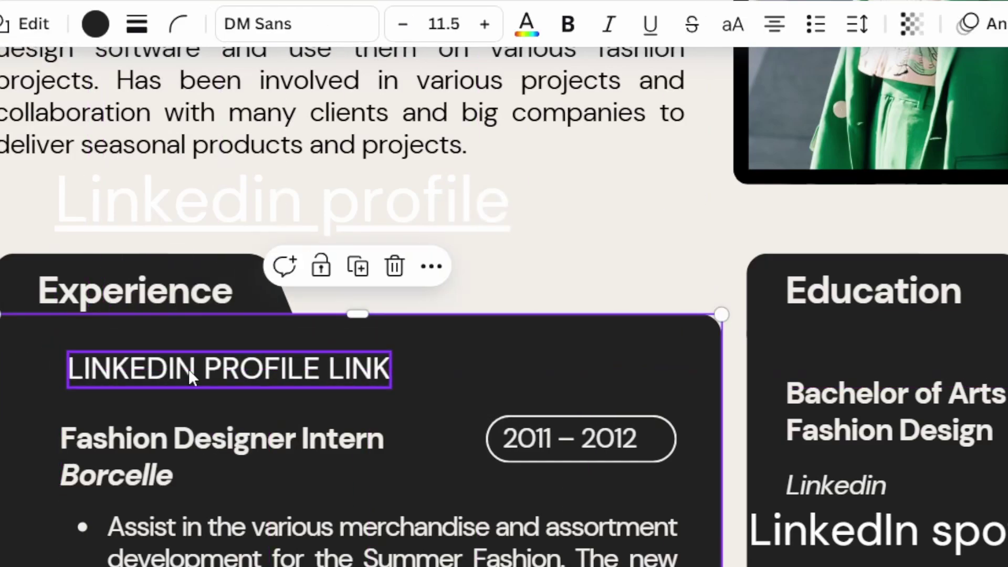
pyautogui.doubleClick(188, 368)
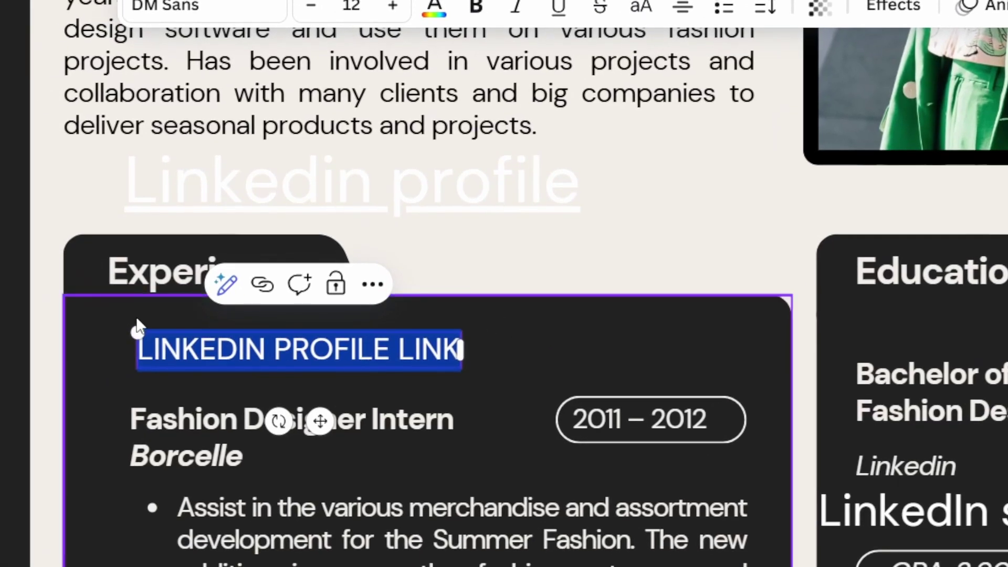
# Step: Hyperlink the LINKEDIN PROFILE LINK text to the copied LinkedIn profile URL
pyautogui.click(83, 369)
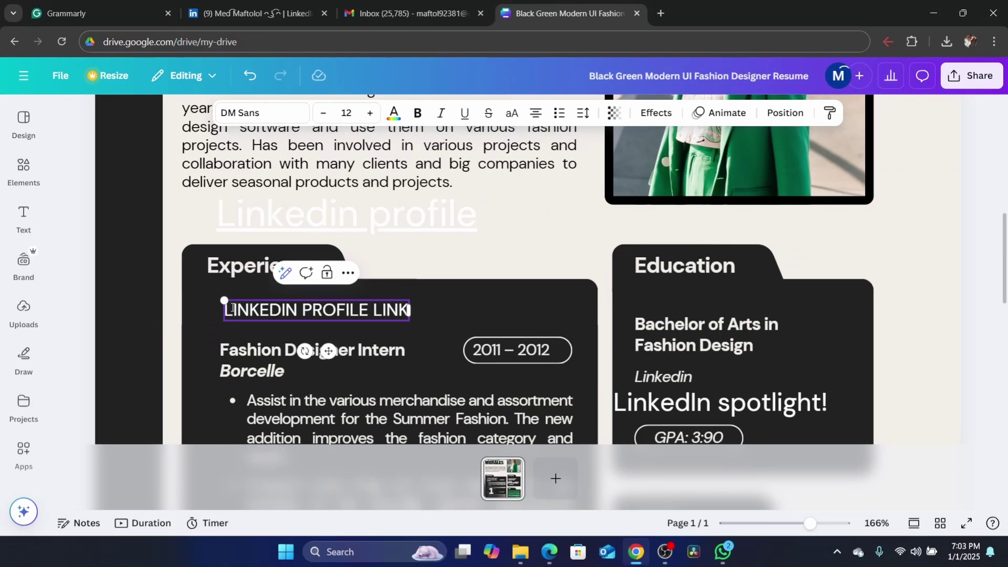
pyautogui.moveTo(225, 309); pyautogui.dragTo(407, 309)
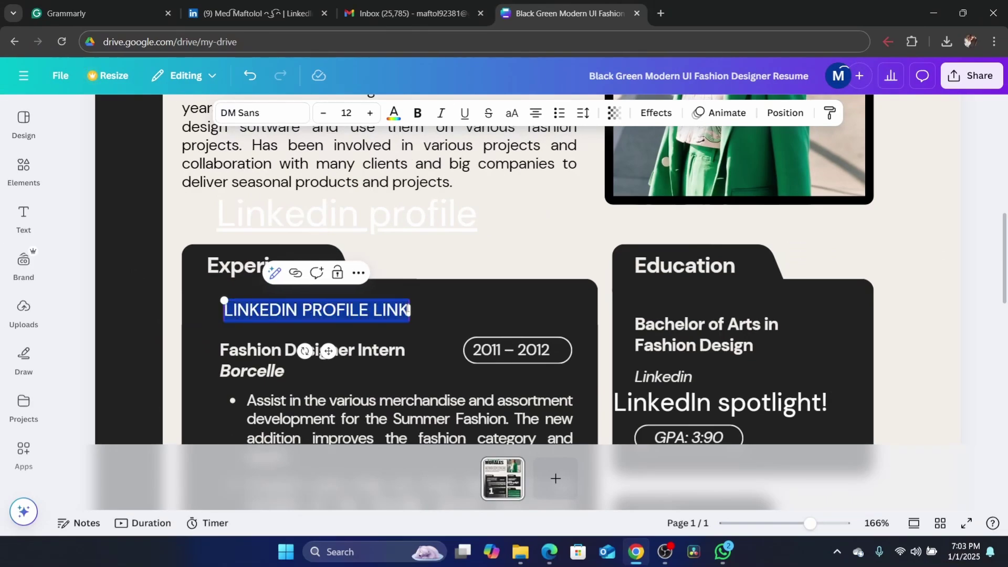
pyautogui.click(359, 273)
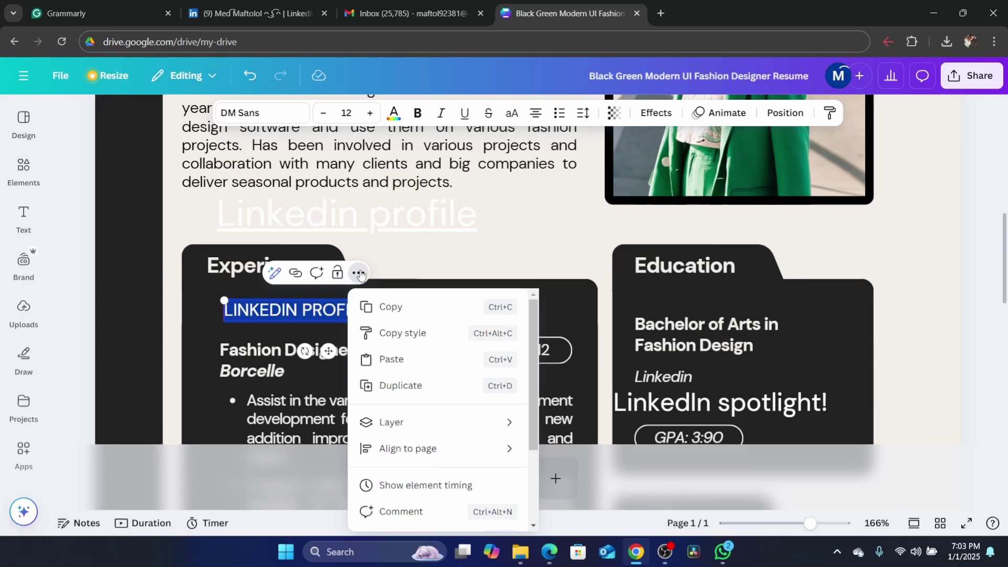
pyautogui.scroll(-2, 412, 457)
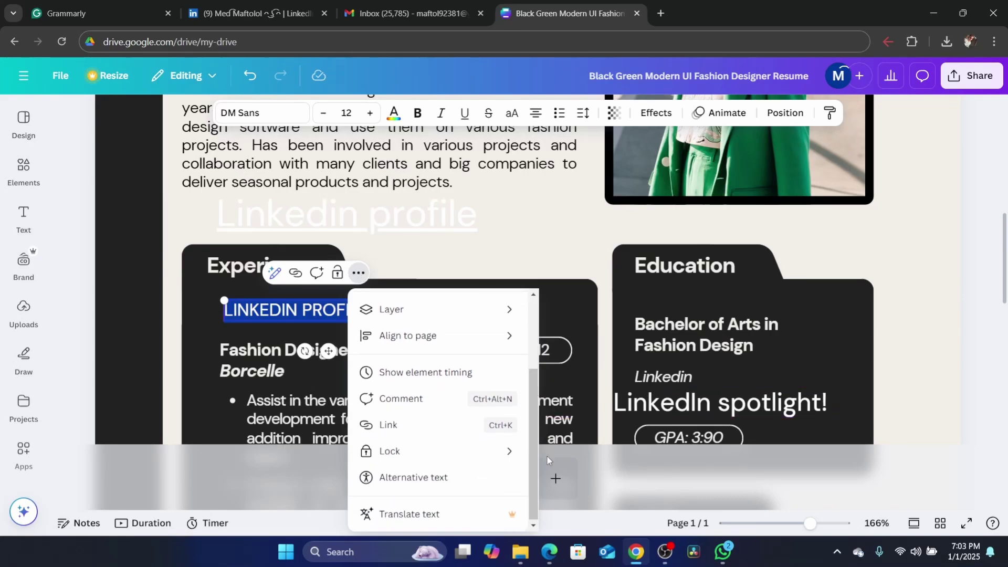
pyautogui.click(382, 423)
pyautogui.write('https://www.linkedin.com/in/meeef34/')
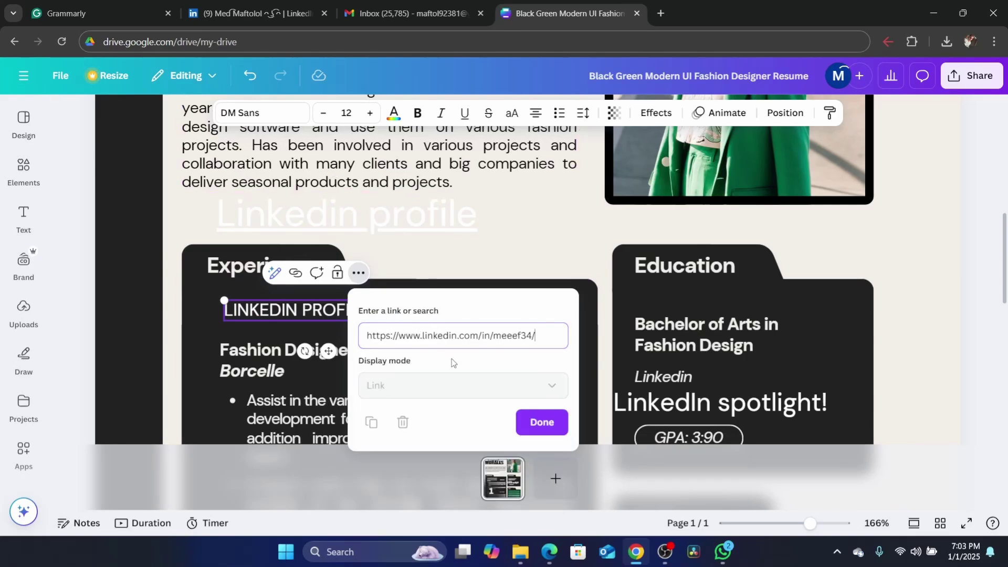
pyautogui.click(532, 425)
pyautogui.click(535, 472)
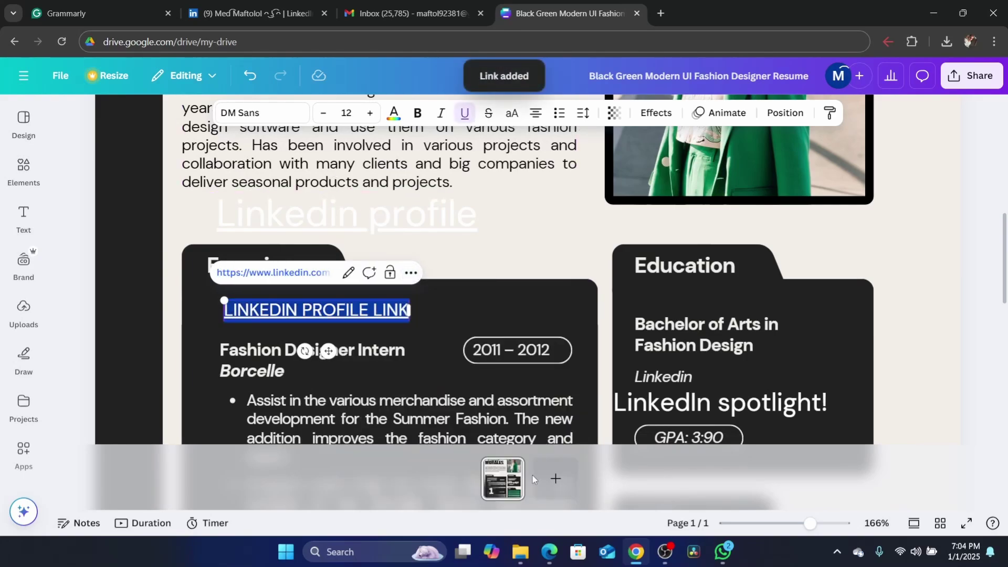
pyautogui.hotkey('ctrl', 'l')
pyautogui.write('d')
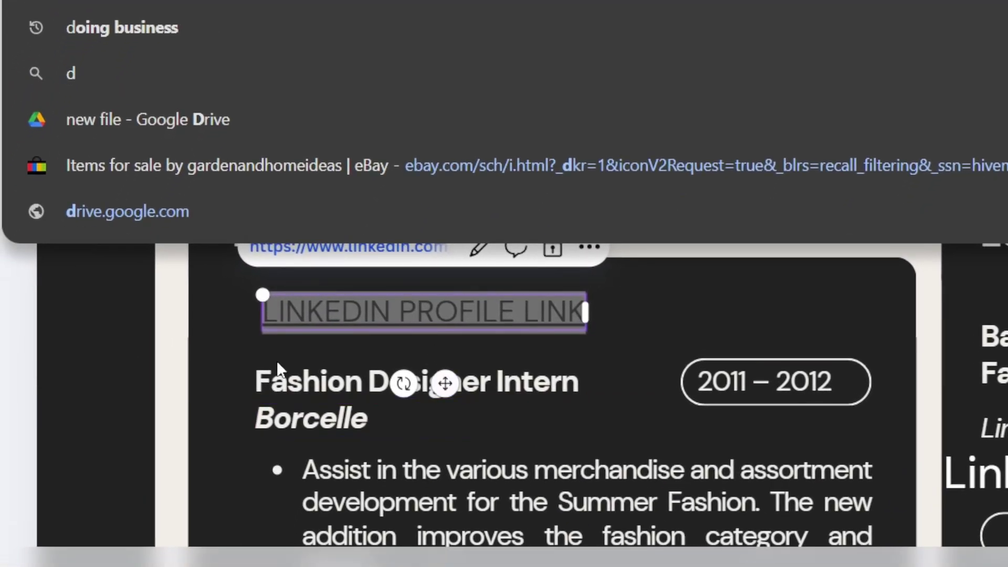
pyautogui.click(229, 412)
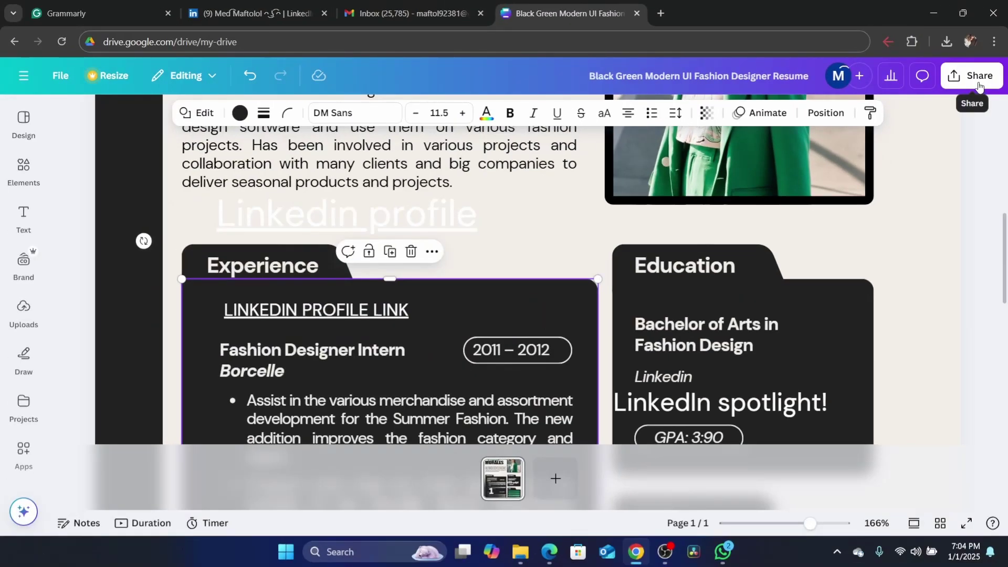
# Step: Show the Brand panel with its Brand Templates and Brand Kit sections
pyautogui.click(315, 315)
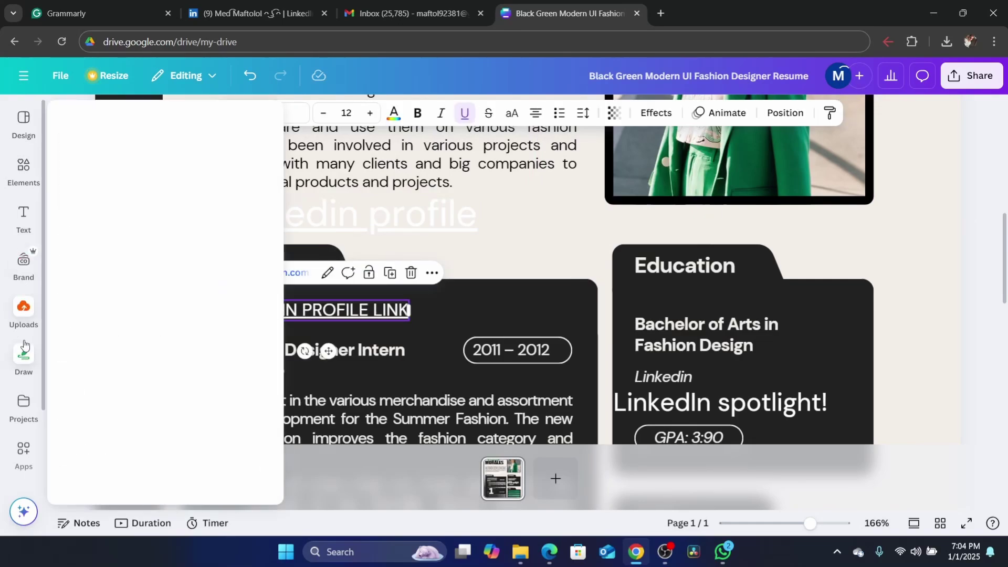
pyautogui.moveTo(19, 309)
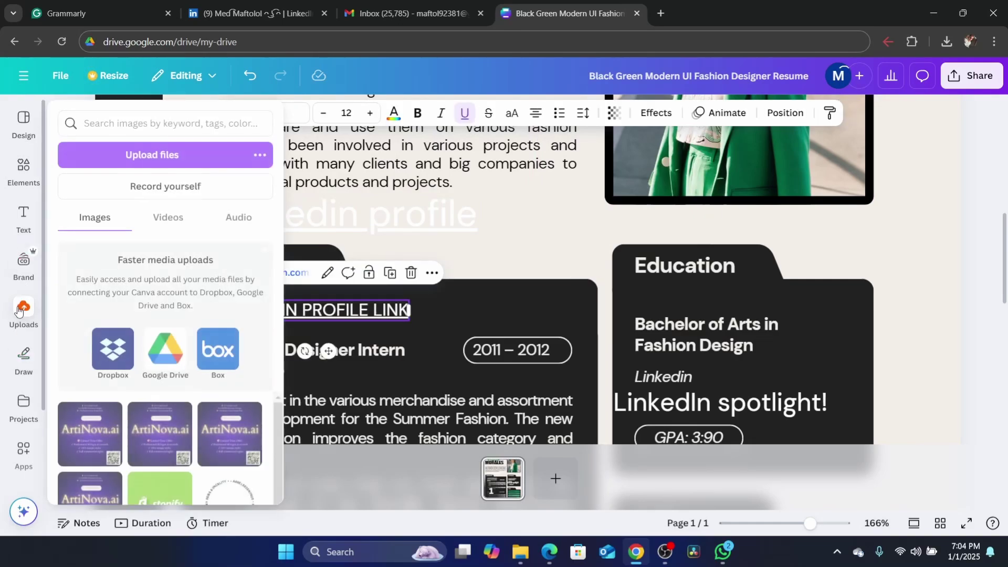
pyautogui.click(24, 265)
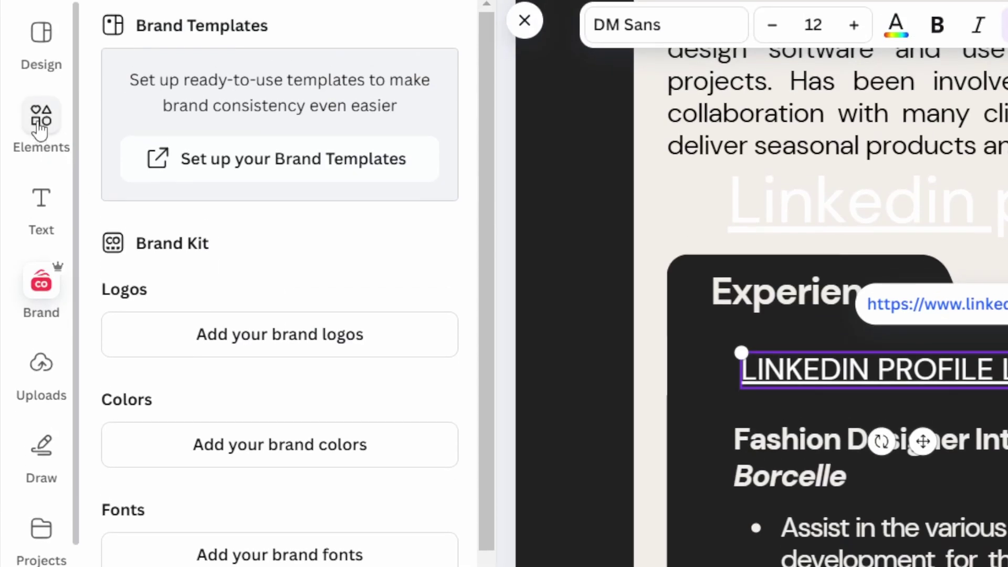
# Step: Search elements for 'linkedin logo' and insert the yellow 'in' graphic
pyautogui.click(41, 68)
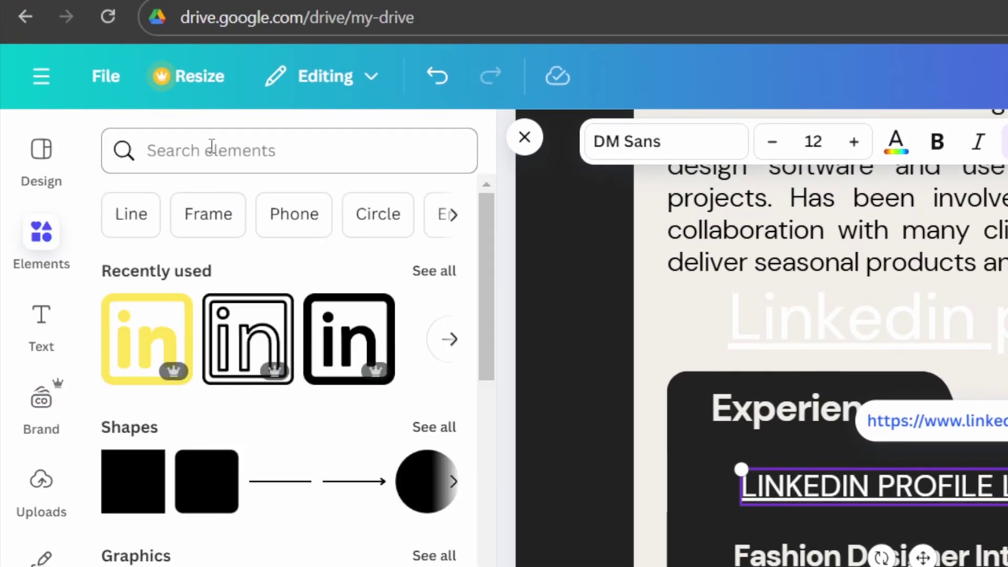
pyautogui.click(211, 150)
pyautogui.write('LINK')
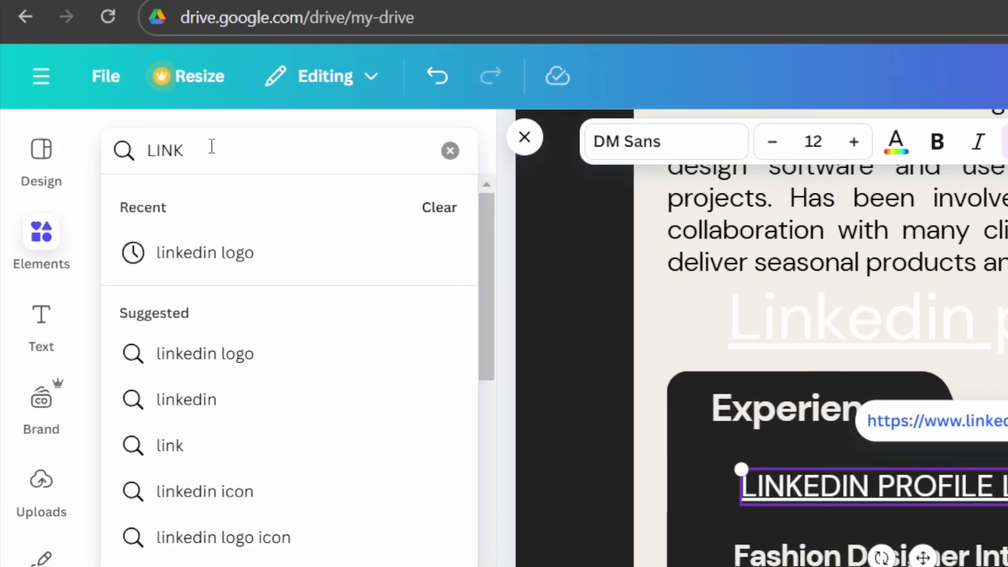
pyautogui.click(265, 270)
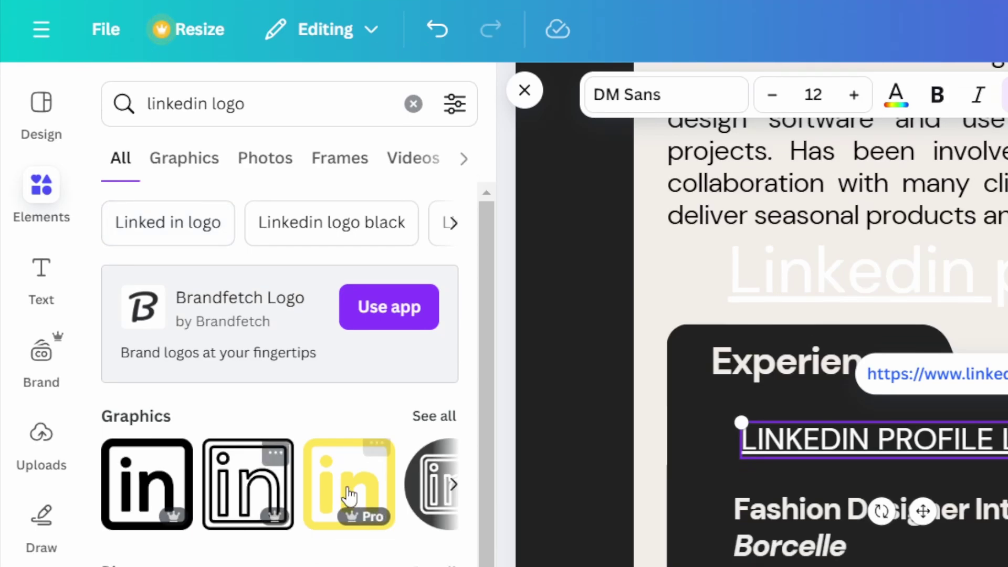
pyautogui.click(347, 492)
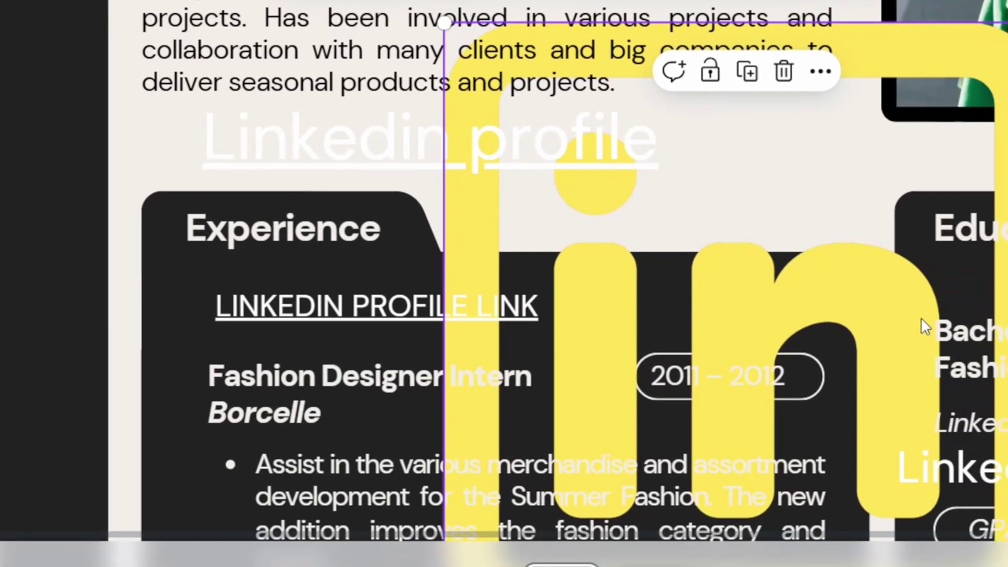
pyautogui.click(504, 21)
pyautogui.write('D')
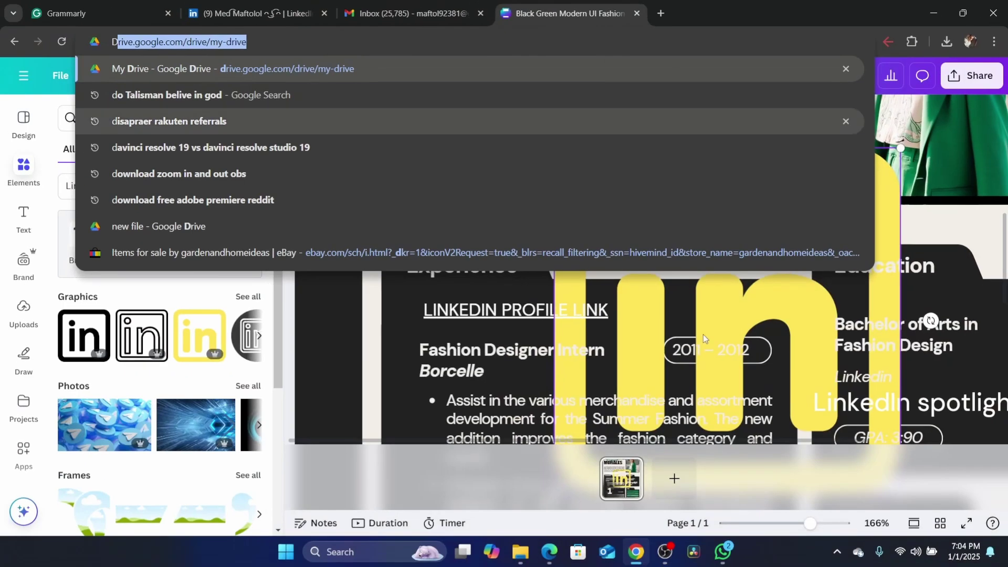
pyautogui.click(722, 389)
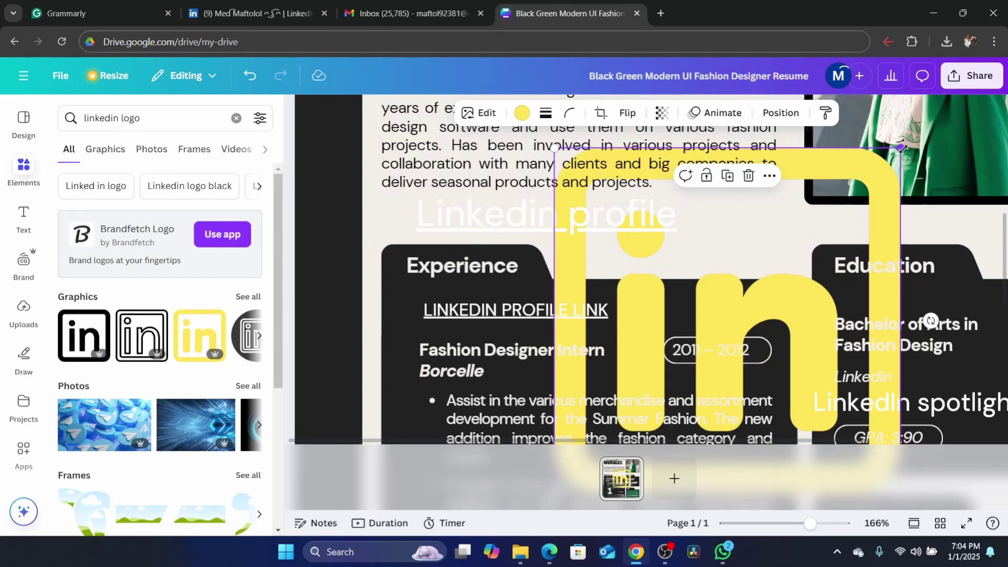
# Step: Shrink the yellow LinkedIn logo to a small icon beside the LINKEDIN PROFILE LINK text
pyautogui.moveTo(902, 148); pyautogui.dragTo(580, 457)
pyautogui.hscroll(2, 641, 314)
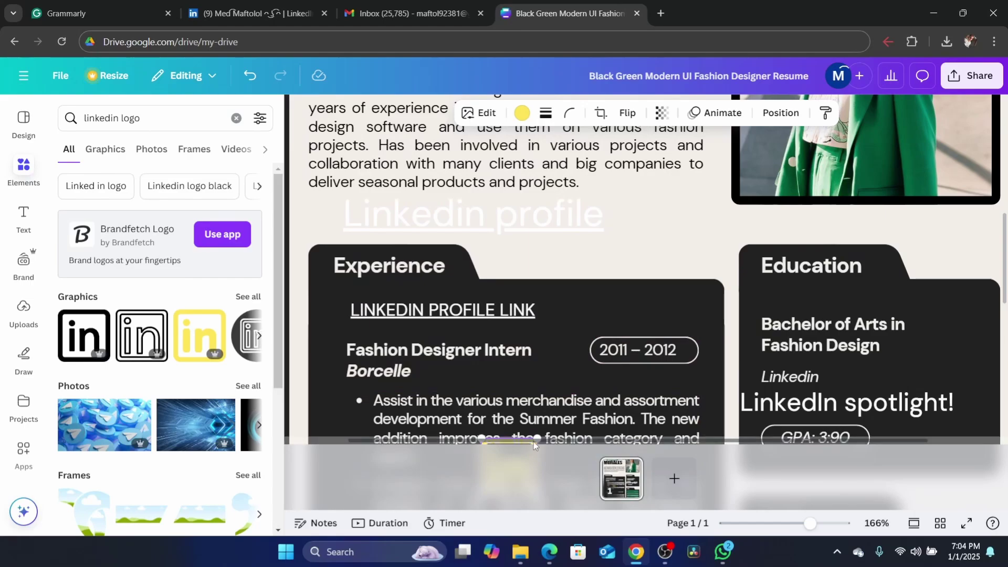
pyautogui.hscroll(1, 534, 442)
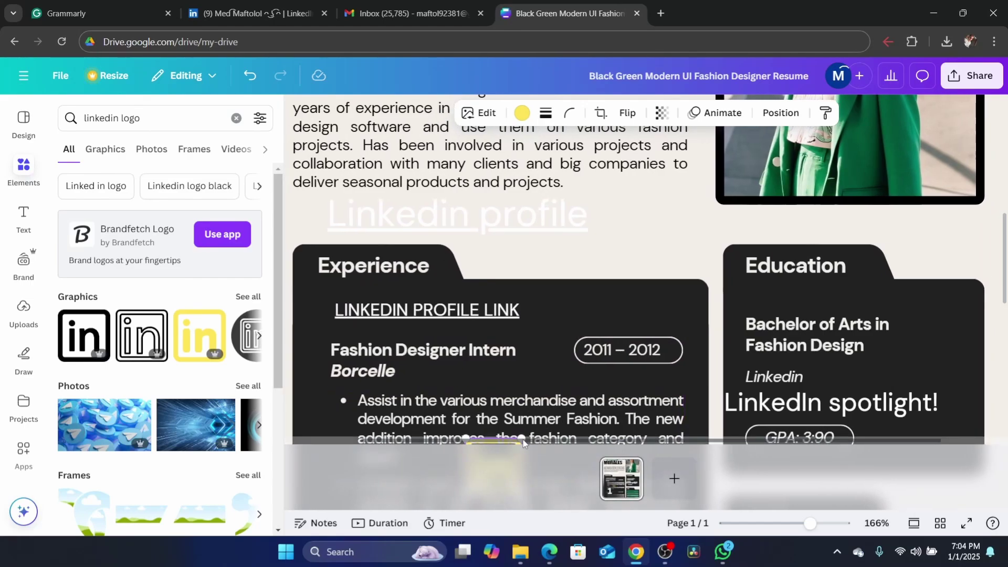
pyautogui.hscroll(1, 523, 441)
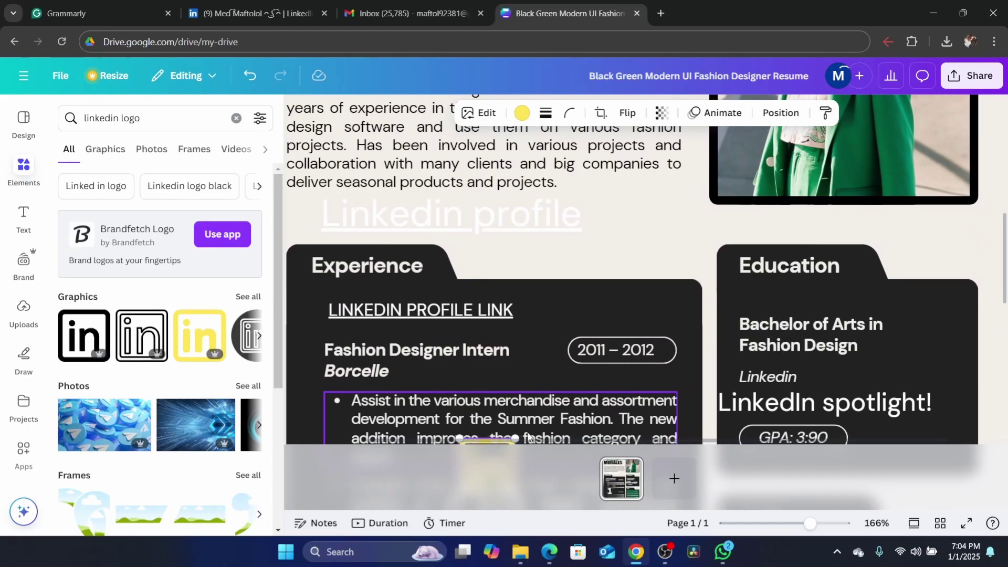
pyautogui.scroll(-5, 444, 386)
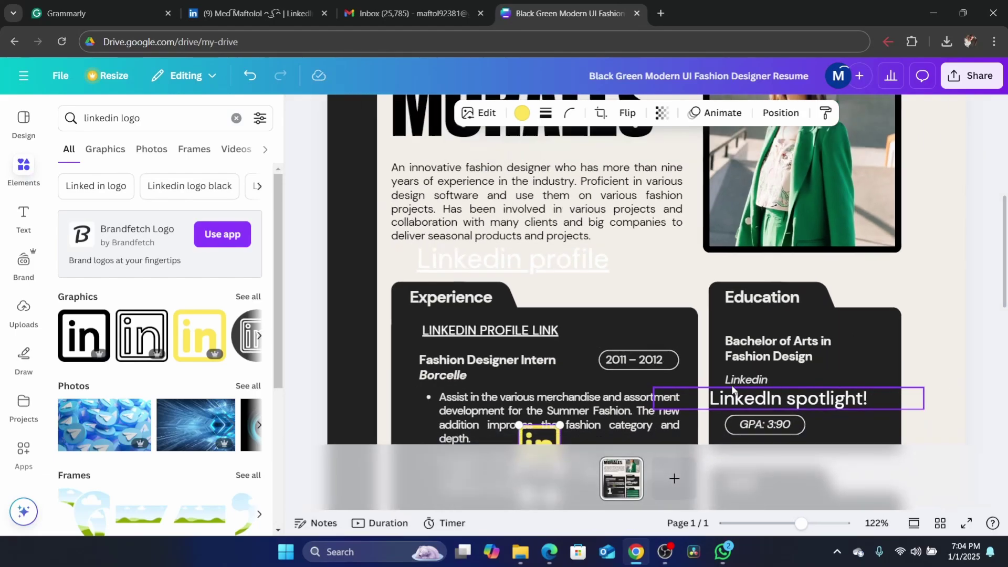
pyautogui.moveTo(470, 427); pyautogui.dragTo(503, 341)
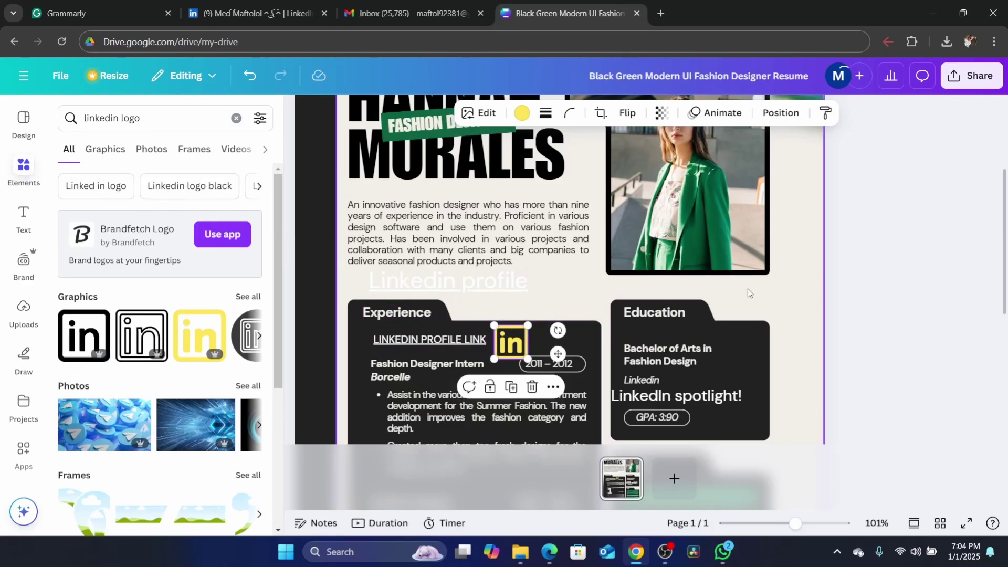
pyautogui.click(473, 41)
pyautogui.write('d')
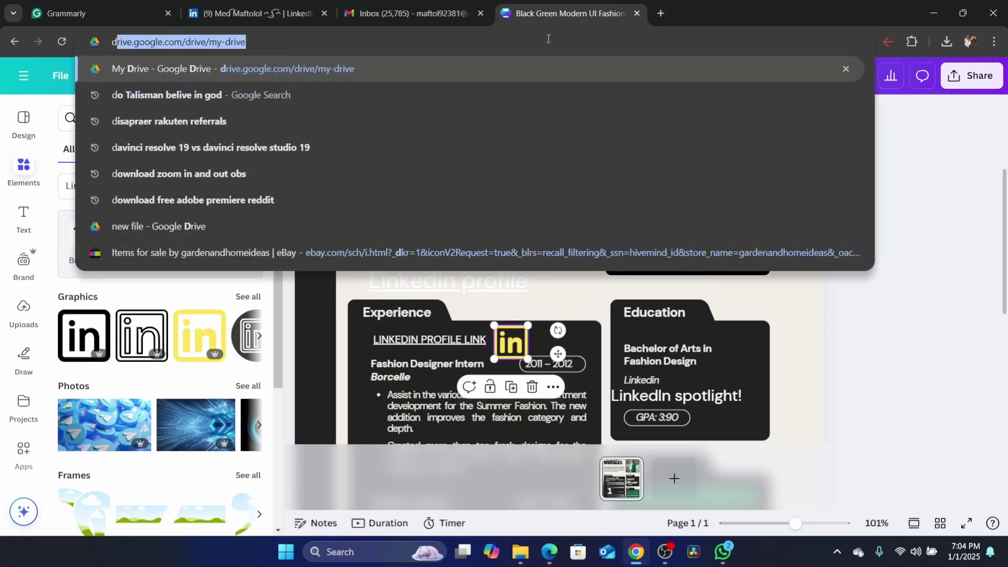
pyautogui.click(606, 400)
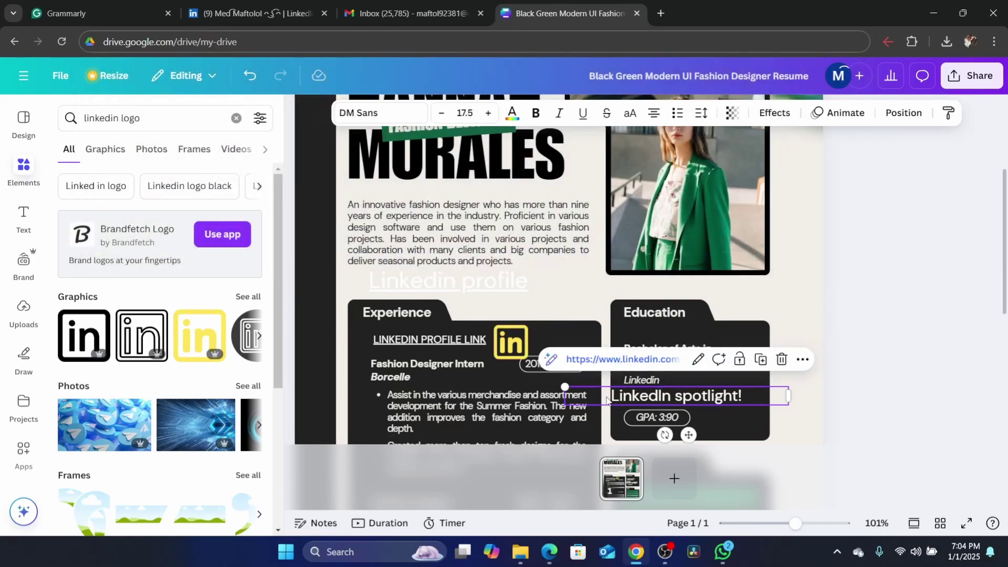
# Step: Download the resume as a PDF Standard file, Designer Resume.pdf
pyautogui.click(979, 77)
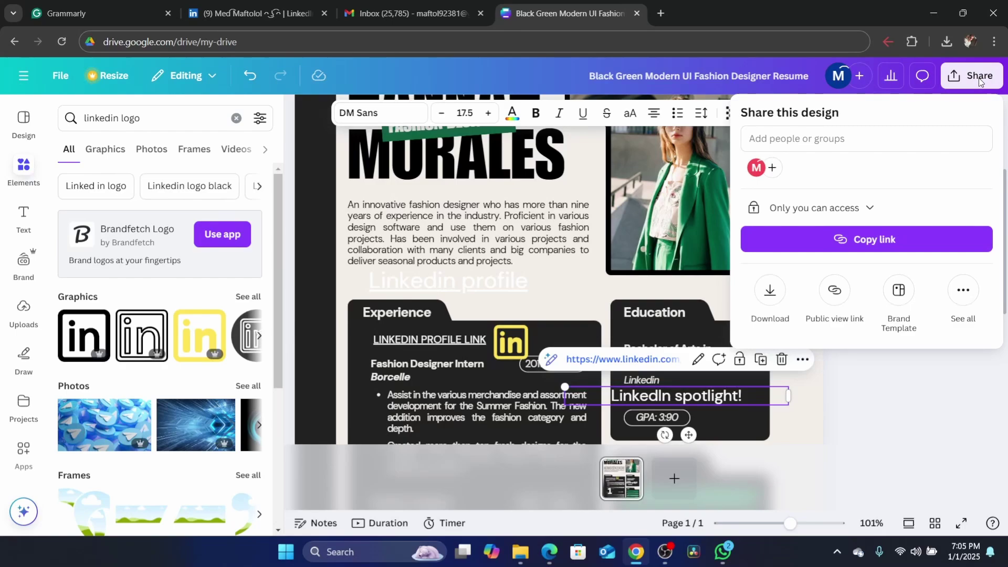
pyautogui.click(770, 291)
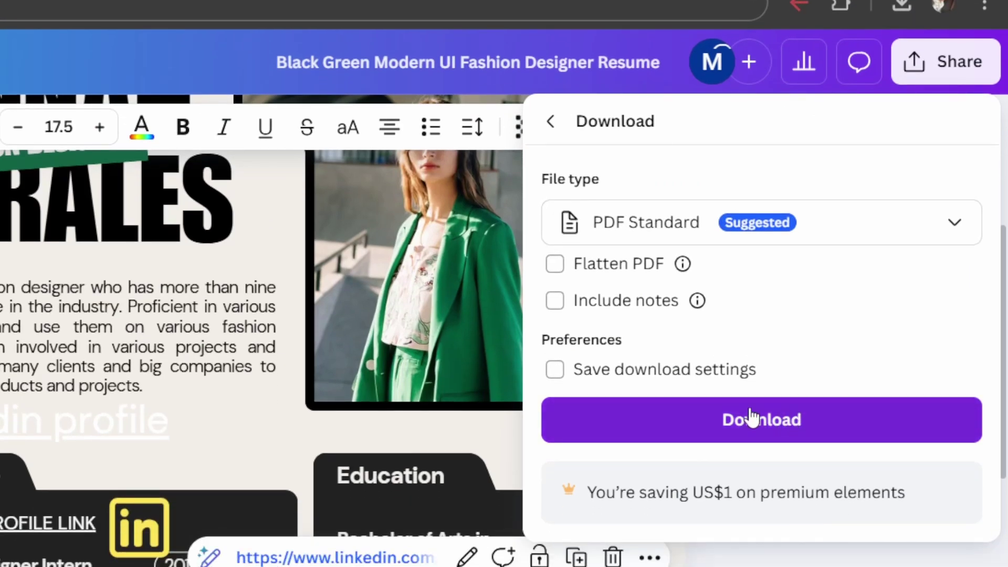
pyautogui.click(734, 434)
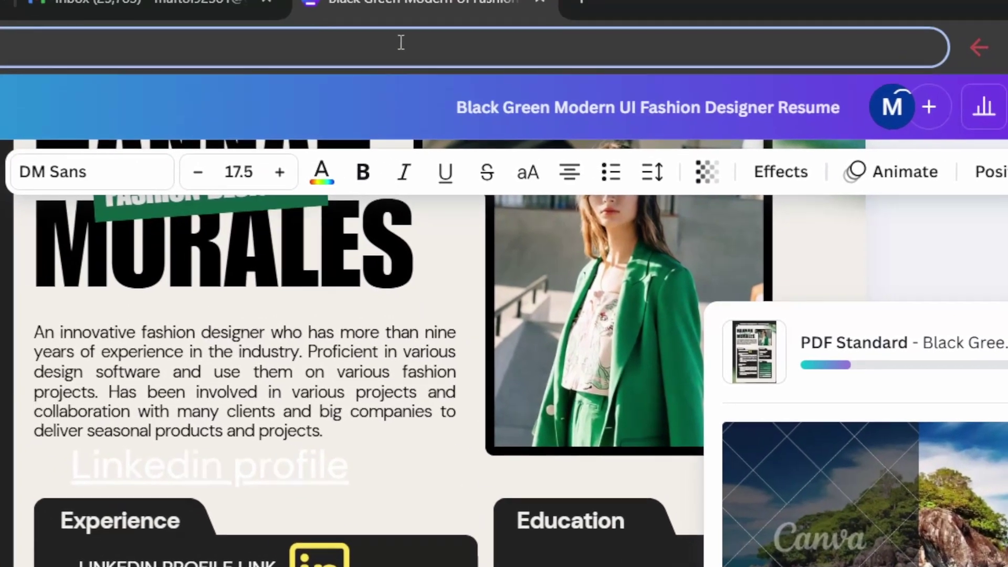
pyautogui.click(221, 8)
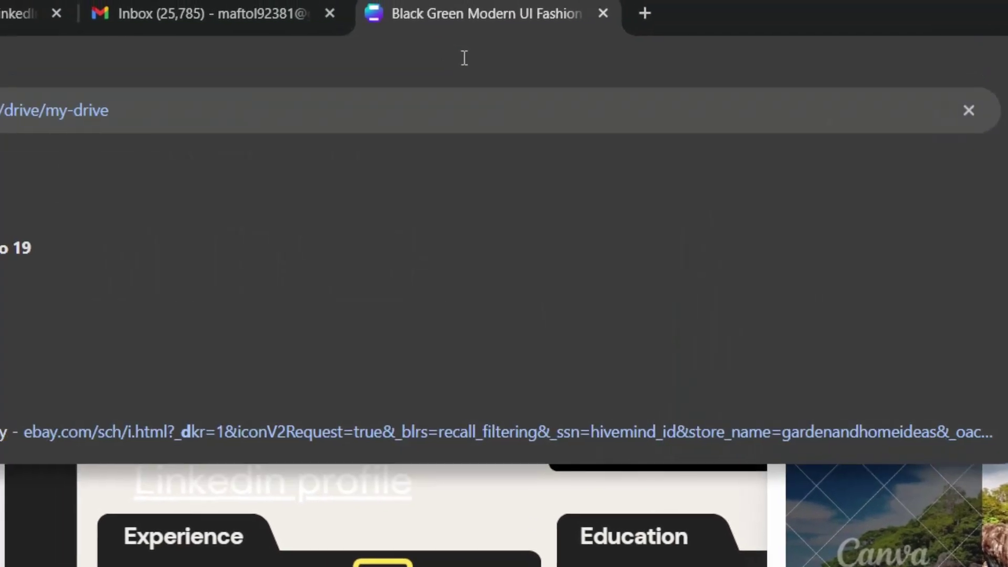
pyautogui.press('Escape')
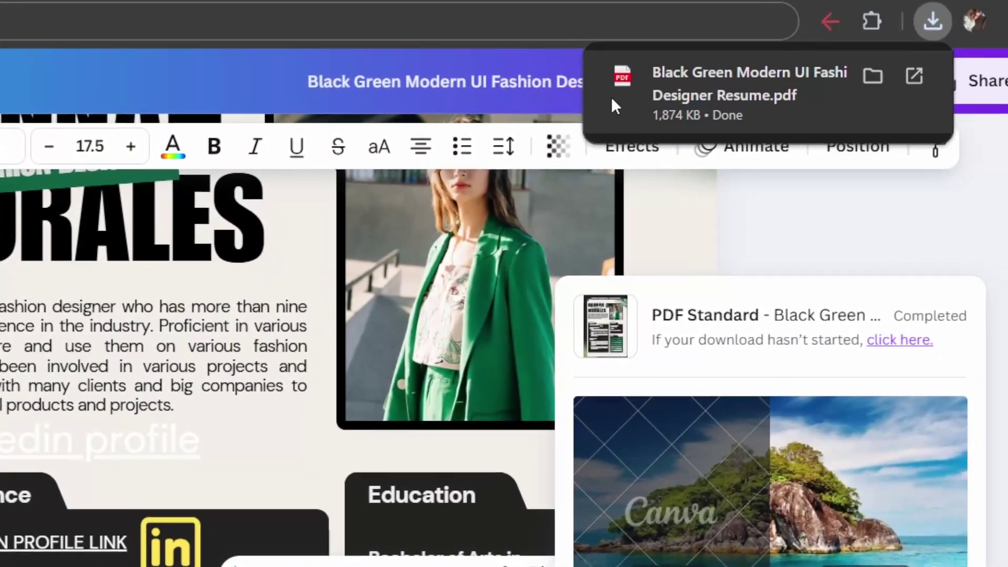
# Step: Open the downloaded résumé PDF in Chrome's PDF viewer
pyautogui.click(611, 96)
pyautogui.click(276, 9)
pyautogui.write('D')
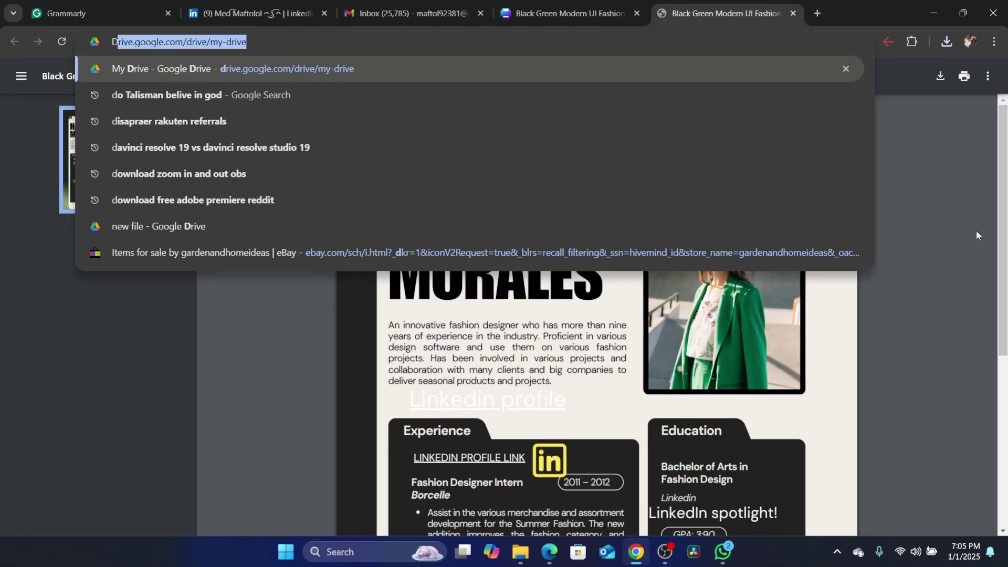
pyautogui.click(976, 231)
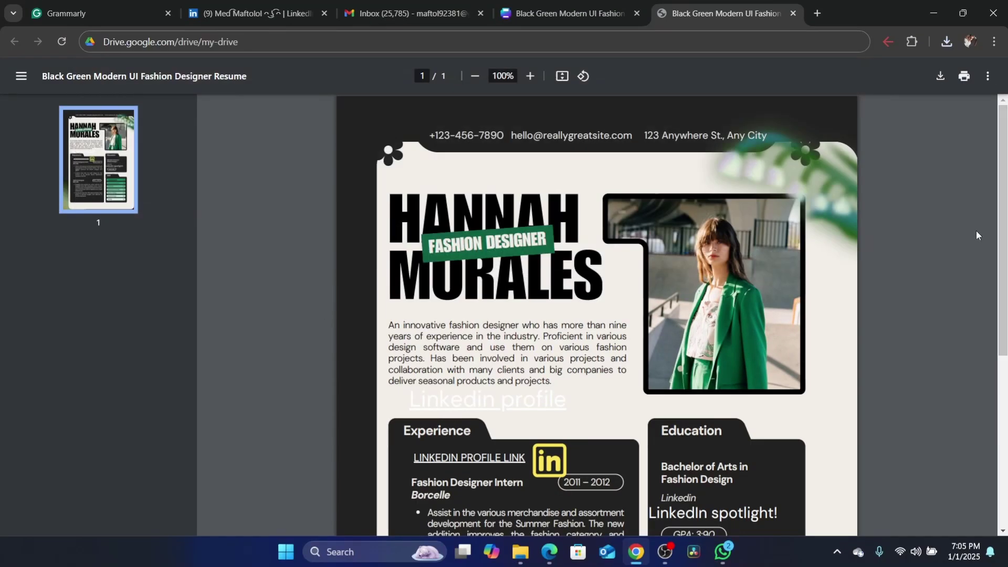
# Step: Verify LINKEDIN PROFILE LINK opens the LinkedIn profile, then go back to the Canva tab
pyautogui.scroll(-3, 975, 231)
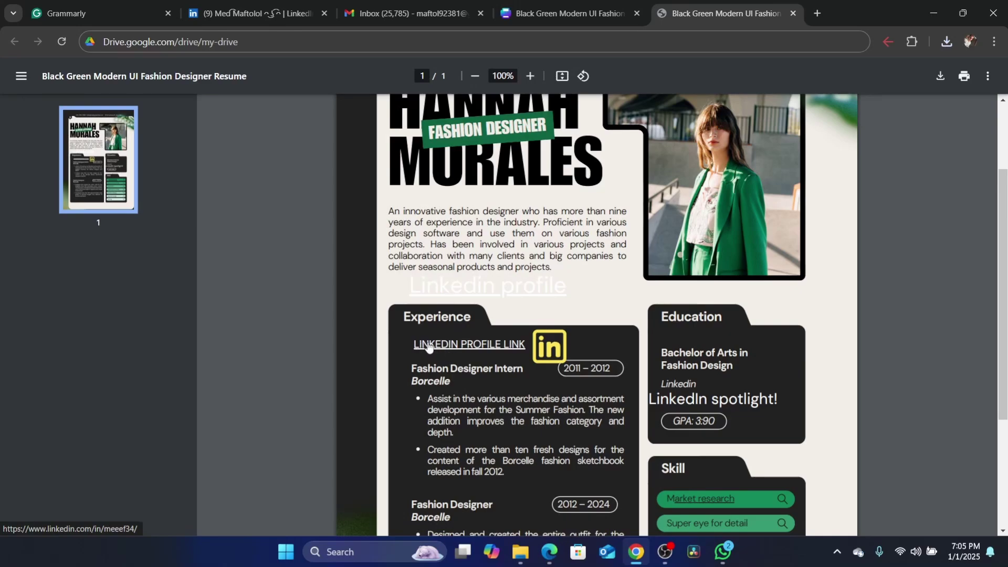
pyautogui.click(460, 349)
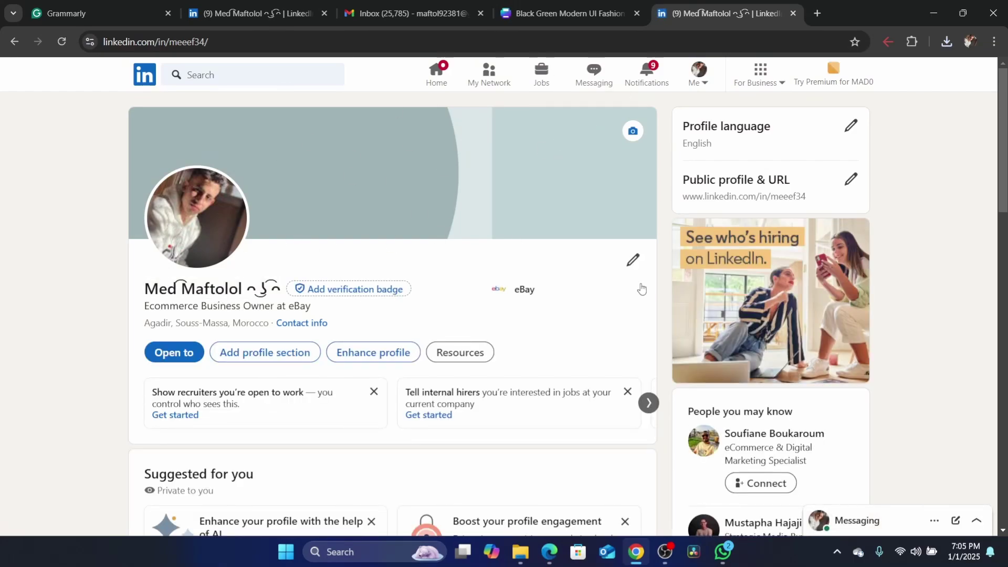
pyautogui.click(563, 4)
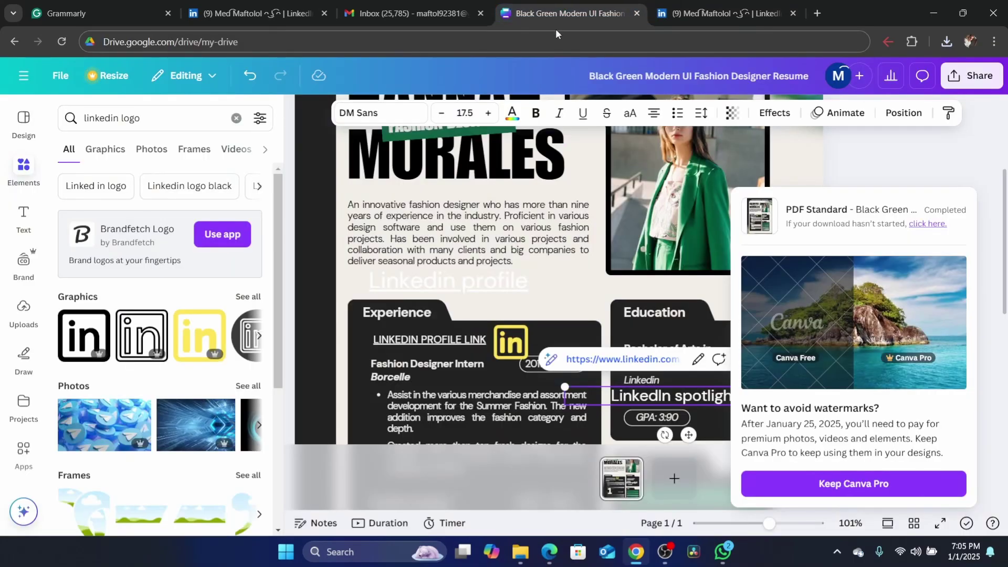
# Step: Close the download popup, then select and deselect the Education heading in the résumé
pyautogui.click(544, 42)
pyautogui.write('d')
pyautogui.click(464, 199)
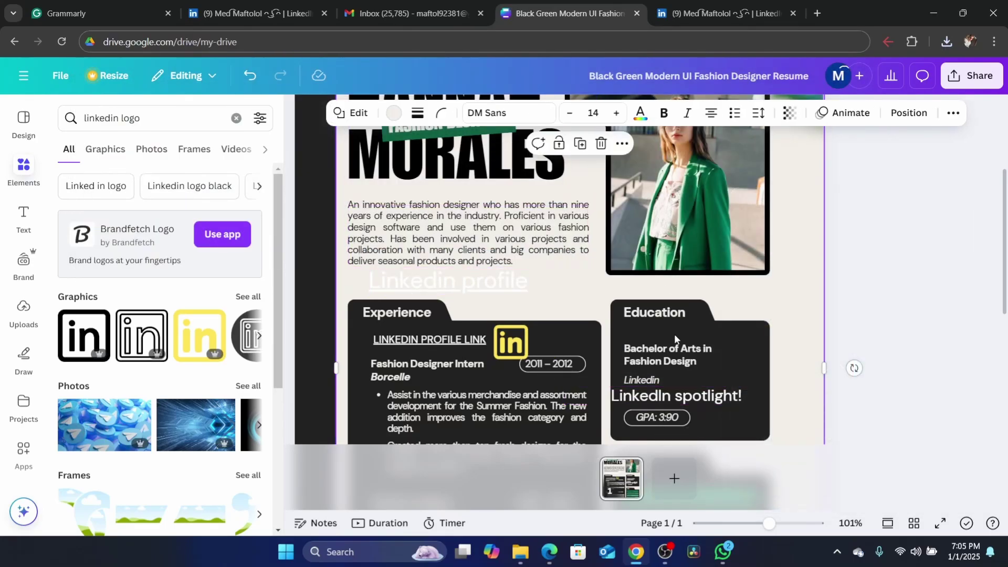
pyautogui.doubleClick(643, 312)
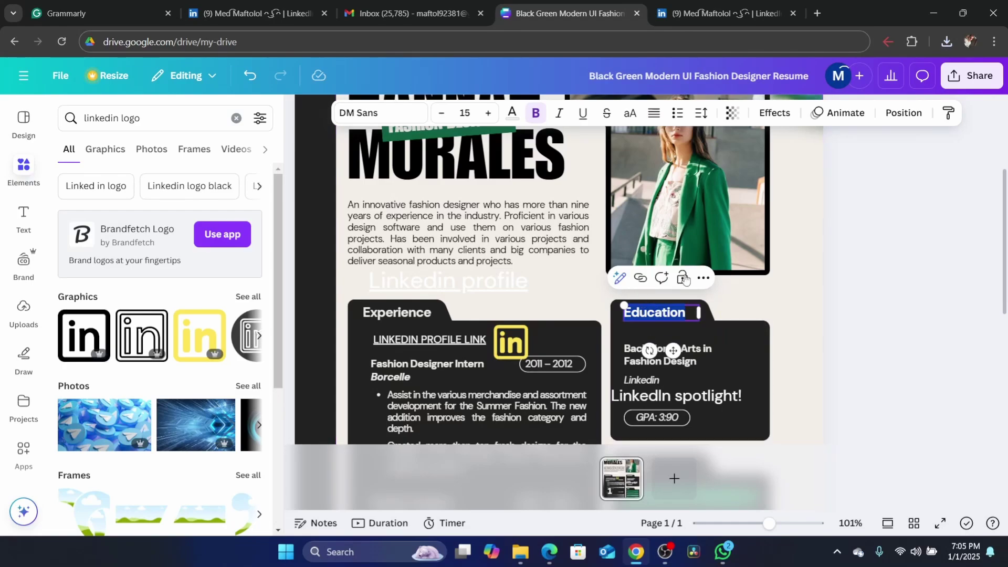
pyautogui.click(498, 294)
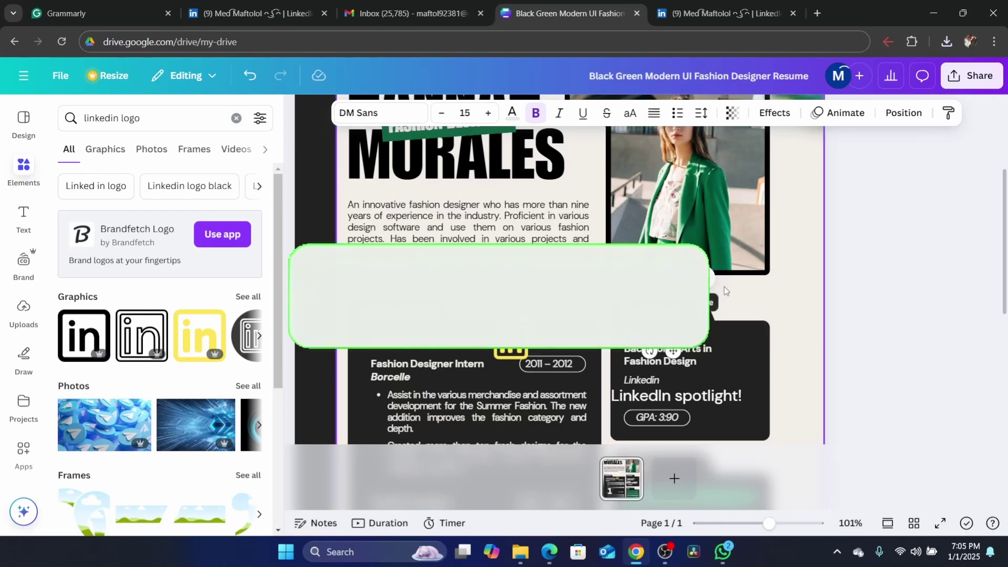